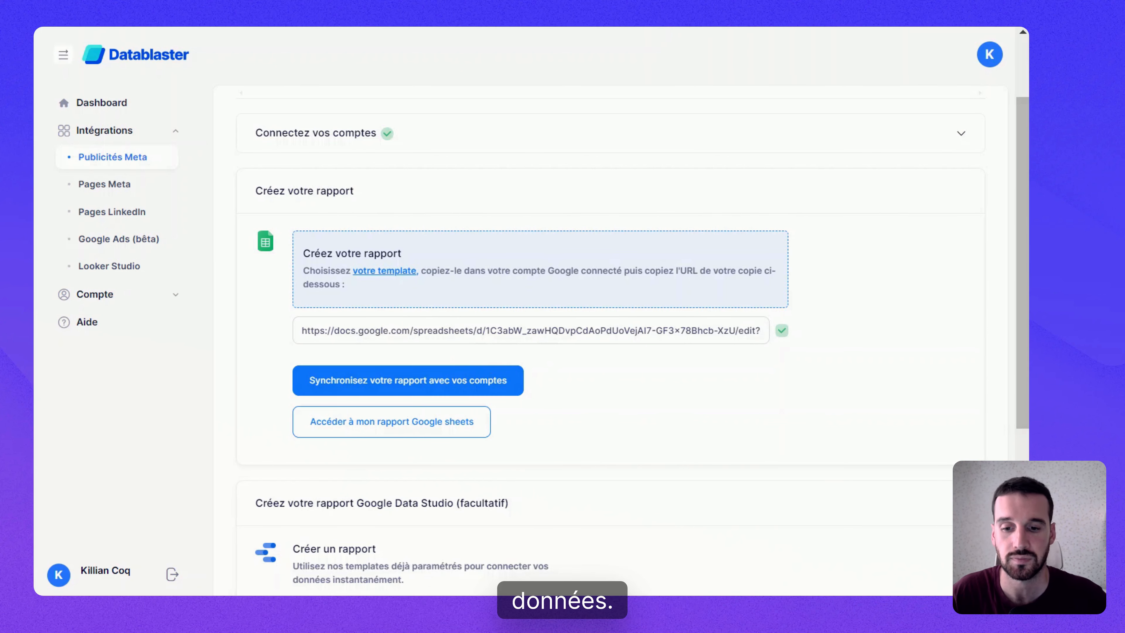
- Open the Looker Studio connector from the optional Google Data Studio report section of the Meta ads integration
scroll(648, 347, "down", 5)
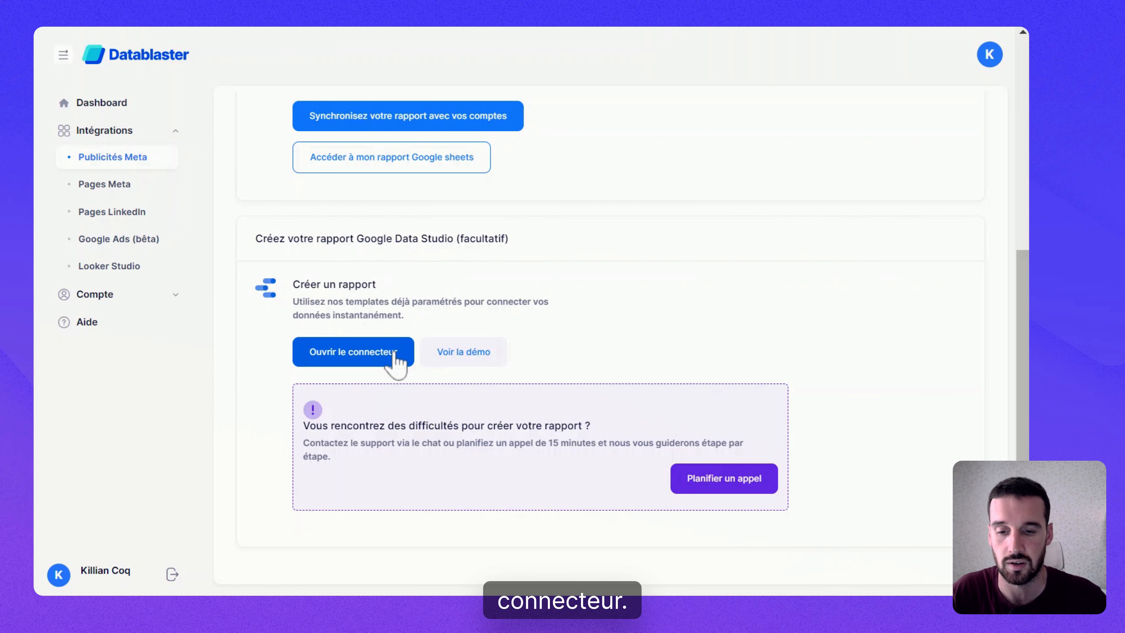
left_click(372, 359)
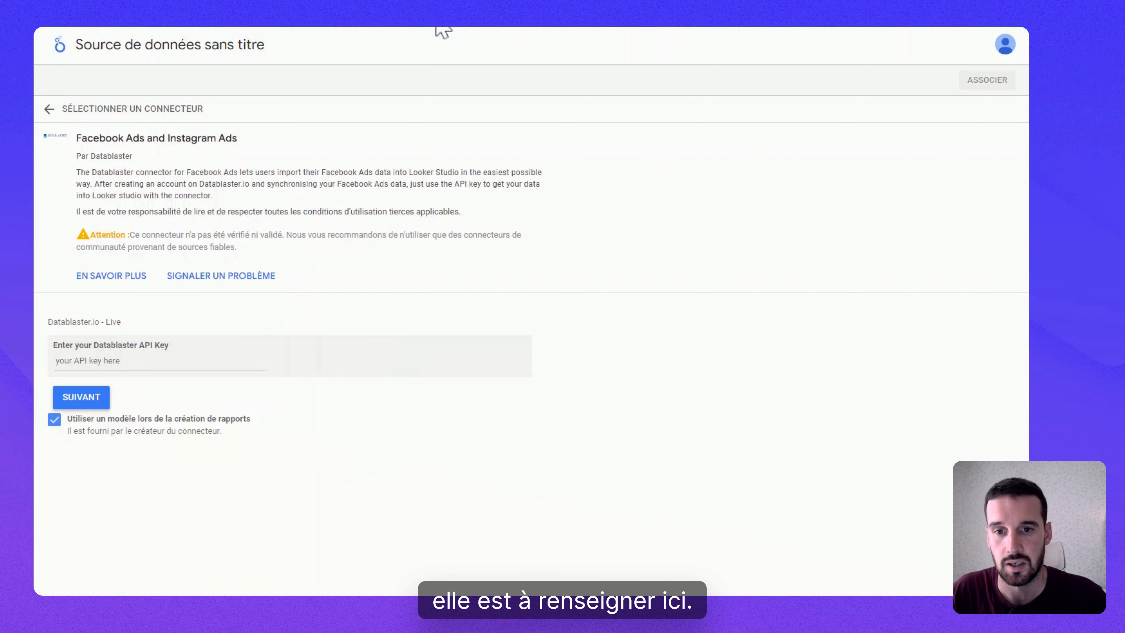
- Return to Datablaster, generate an API key for the Looker Studio integration and reveal it
left_click(345, 9)
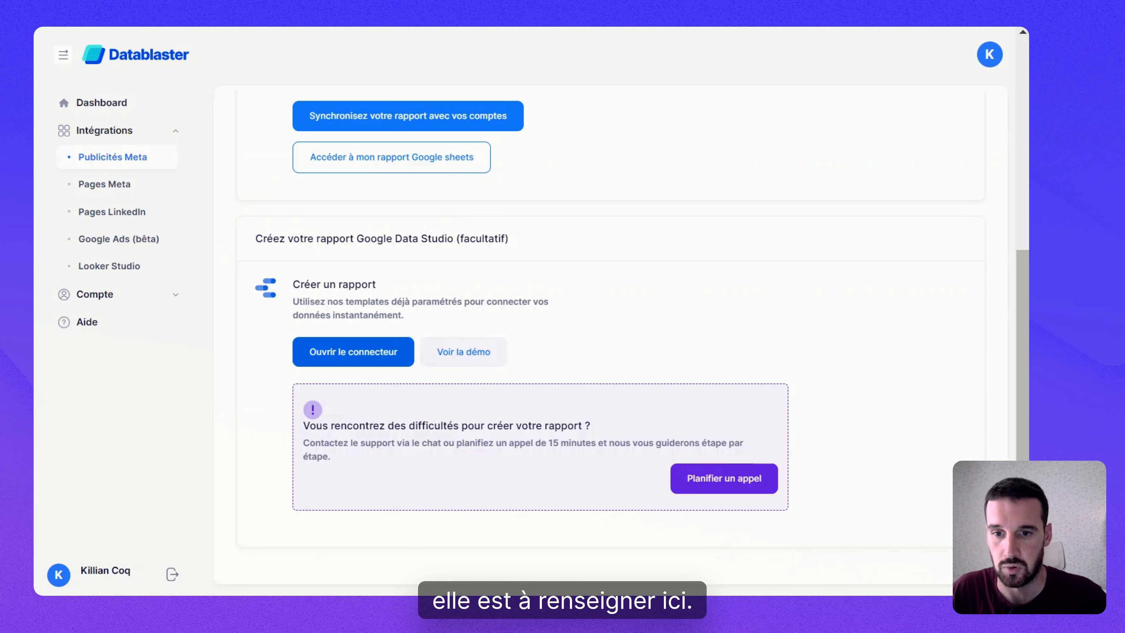
left_click(108, 268)
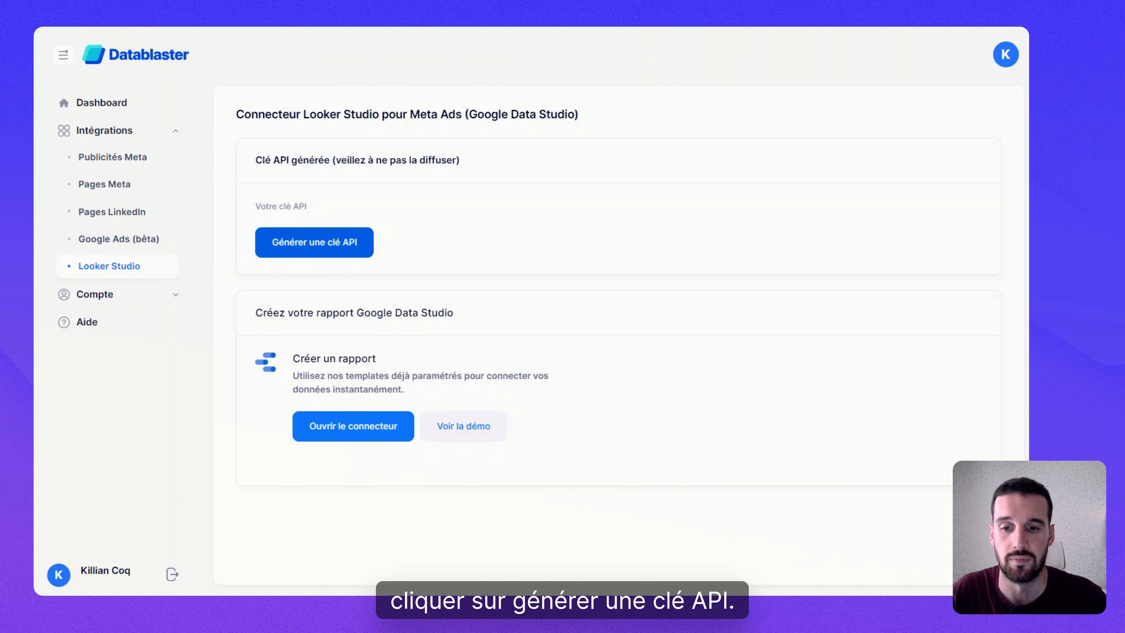
left_click(335, 243)
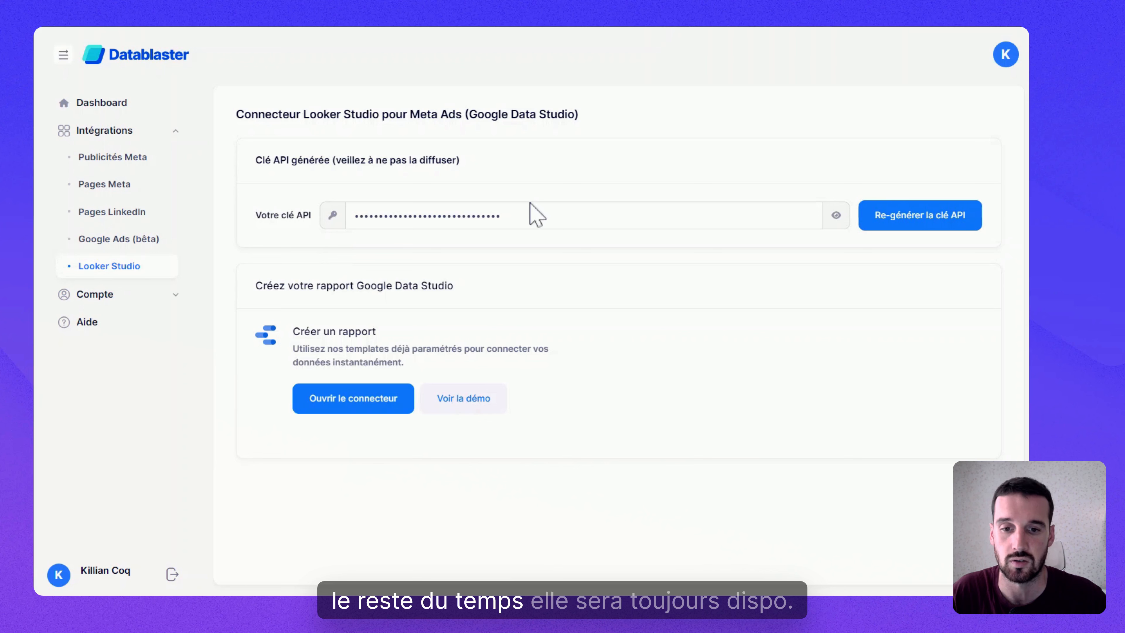
left_click(838, 221)
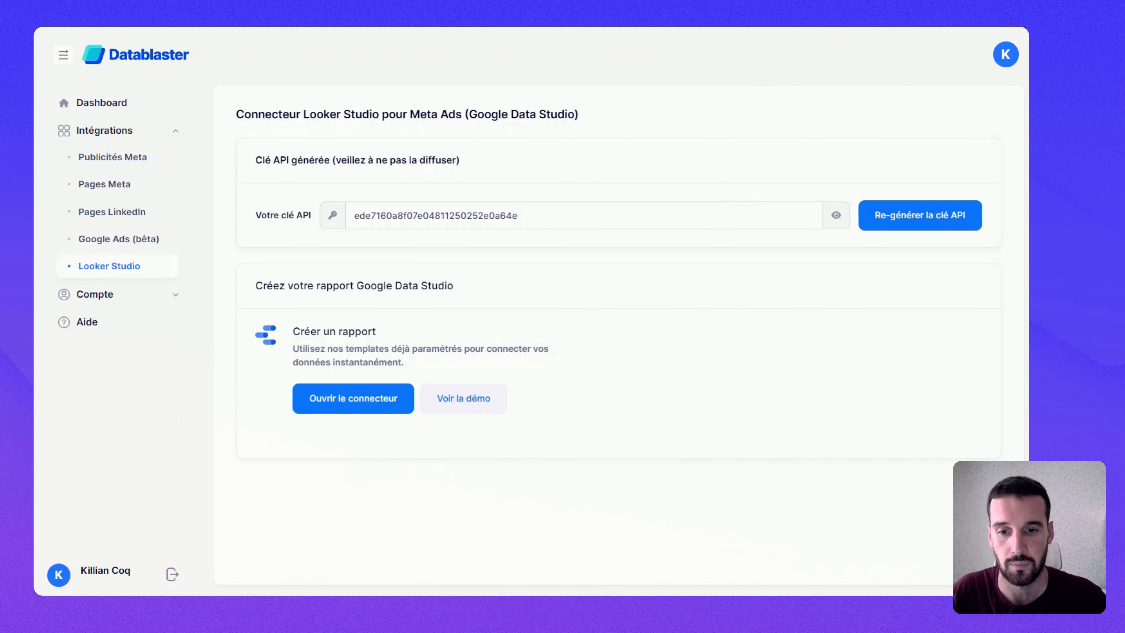
- Copy the generated API key into the Facebook Ads and Instagram Ads connector's API key field and continue
left_click(331, 218)
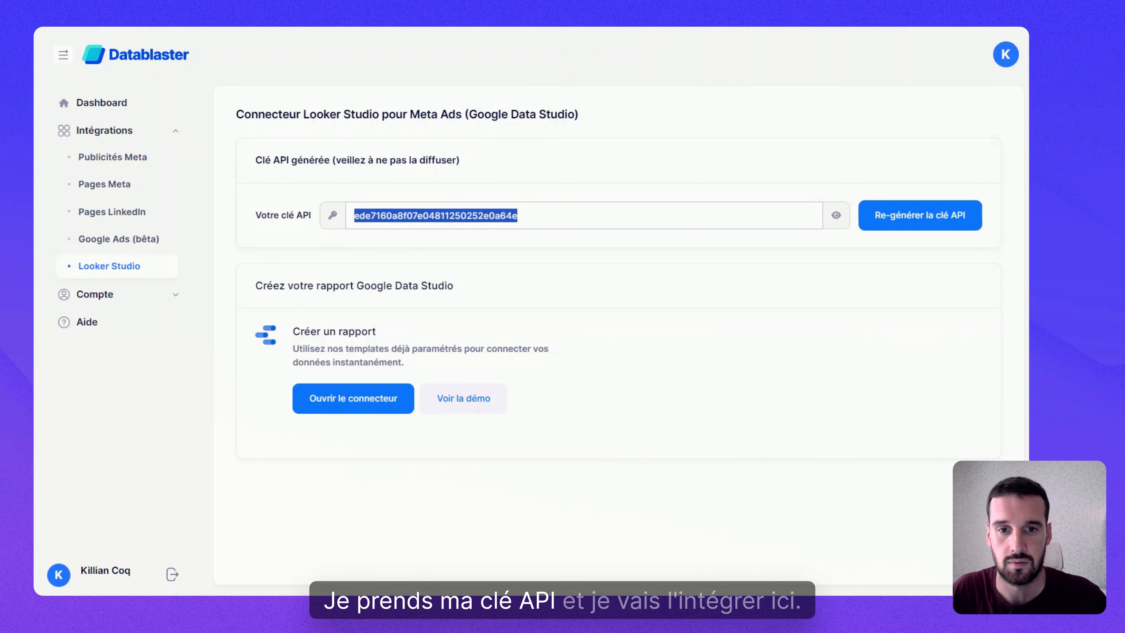
key("ctrl+Tab")
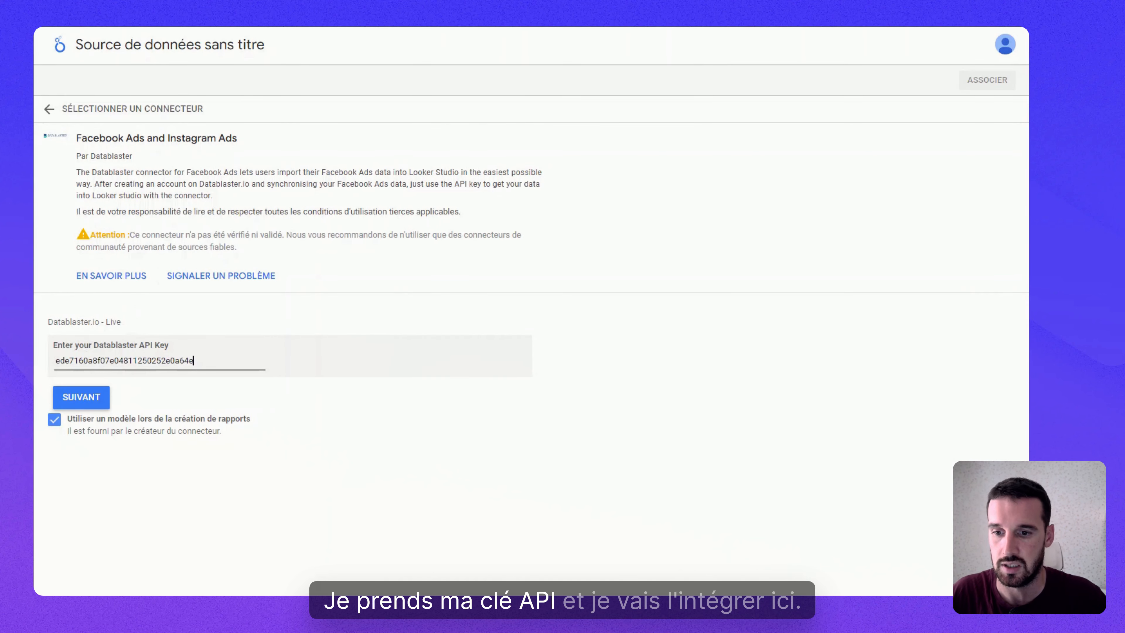
left_click(89, 401)
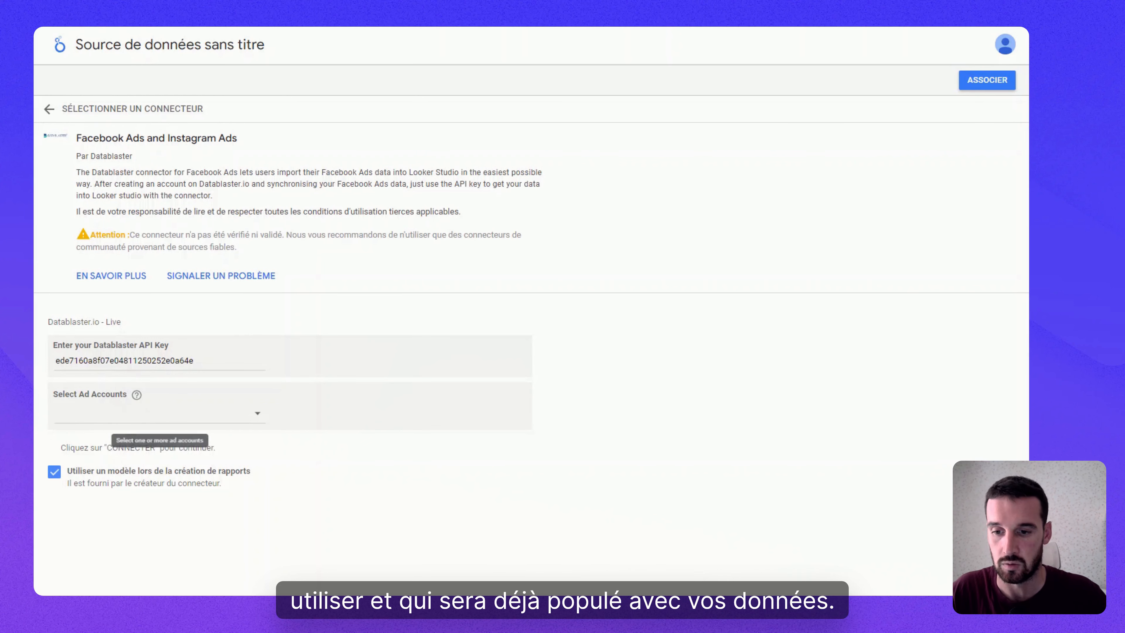
- Choose the Plume-Paris ad account for the connector and connect the data source
left_click(221, 420)
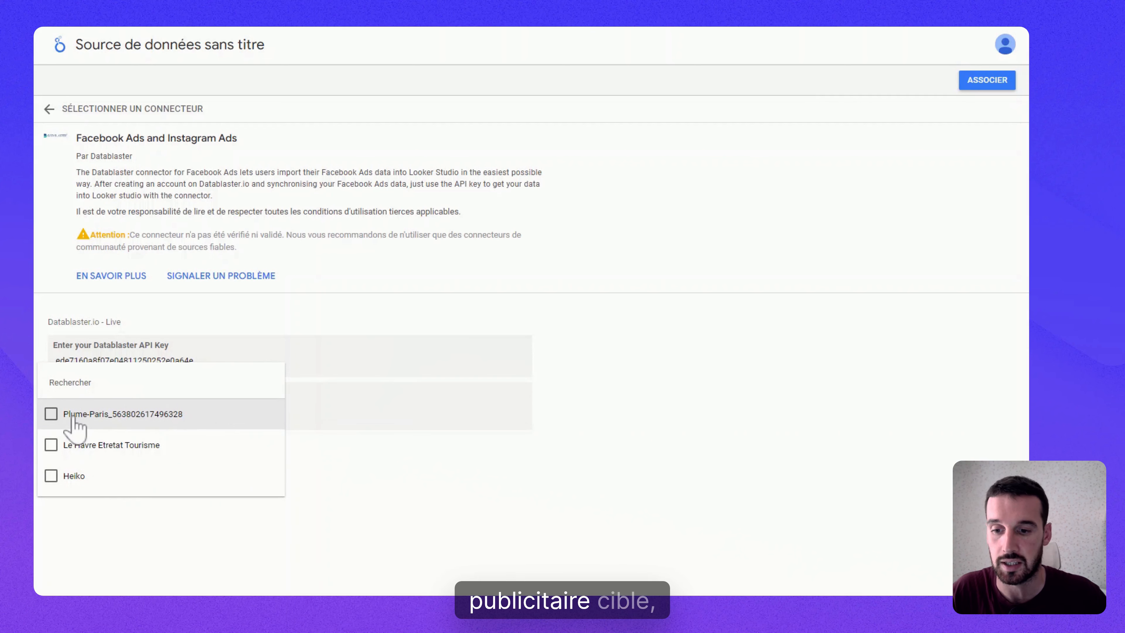
left_click(52, 416)
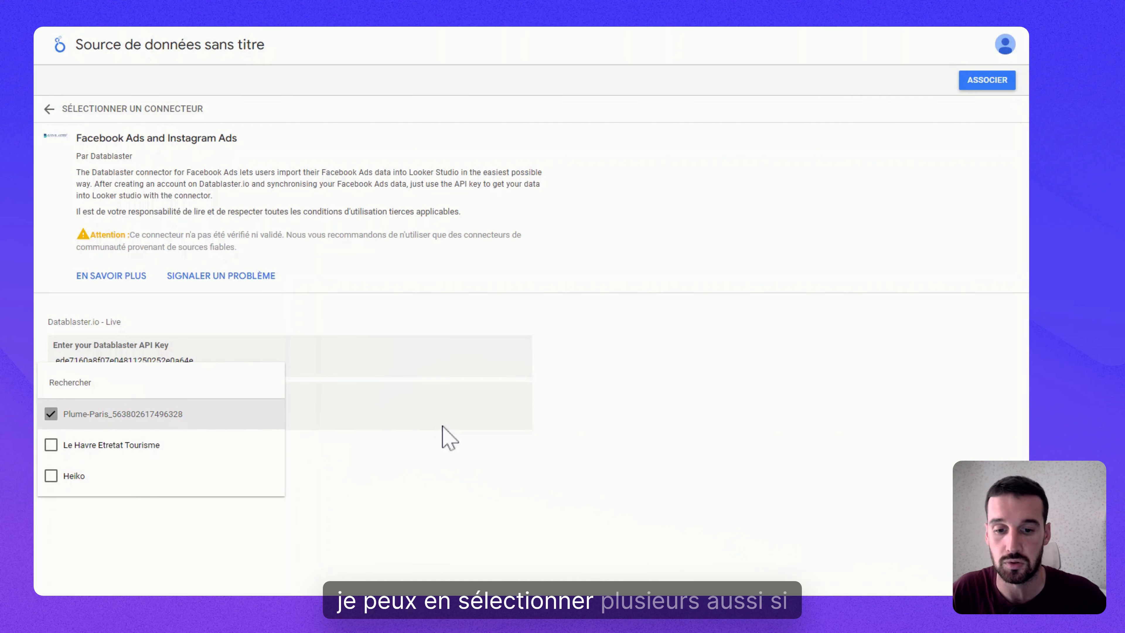
left_click(558, 427)
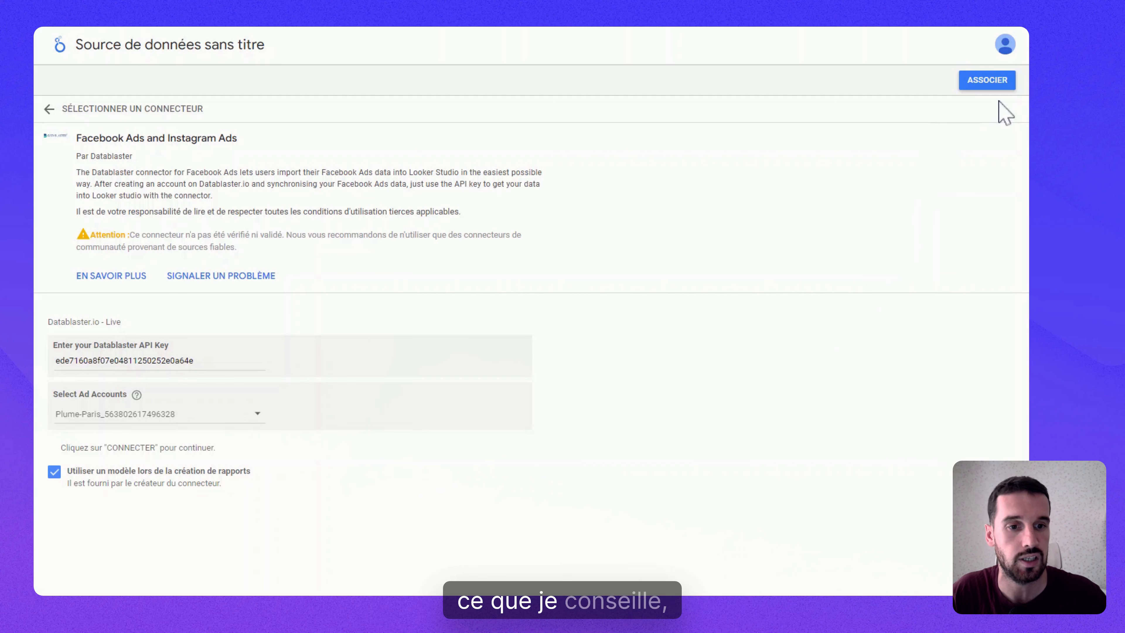
left_click(986, 83)
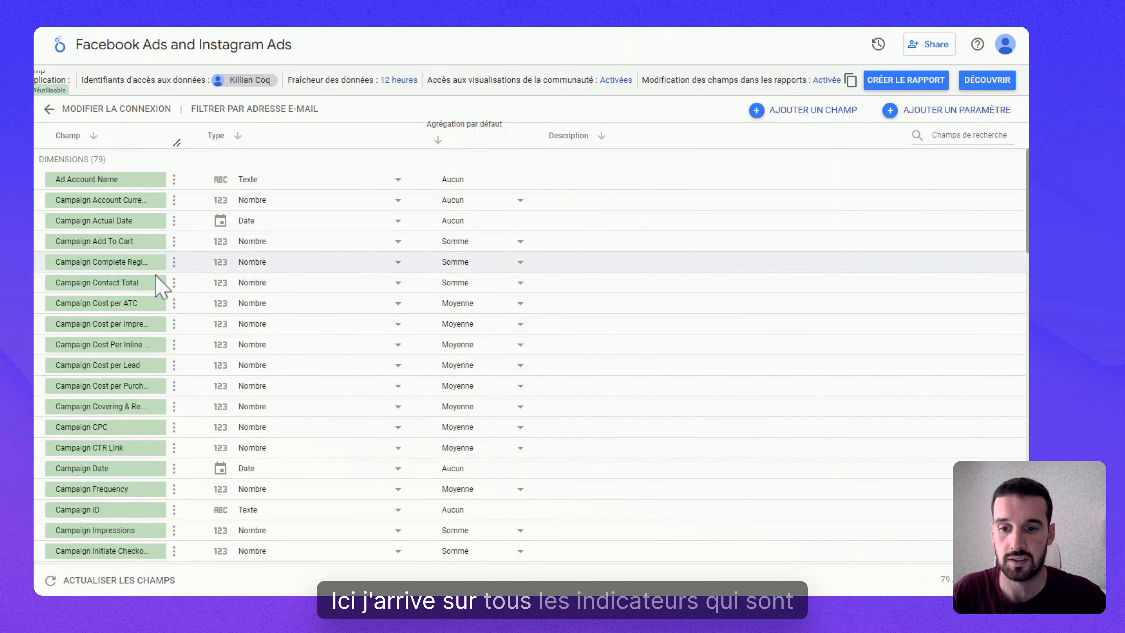
- Look over the data source's available fields and create a report from it
scroll(242, 306, "down", 5)
scroll(242, 306, "up", 5)
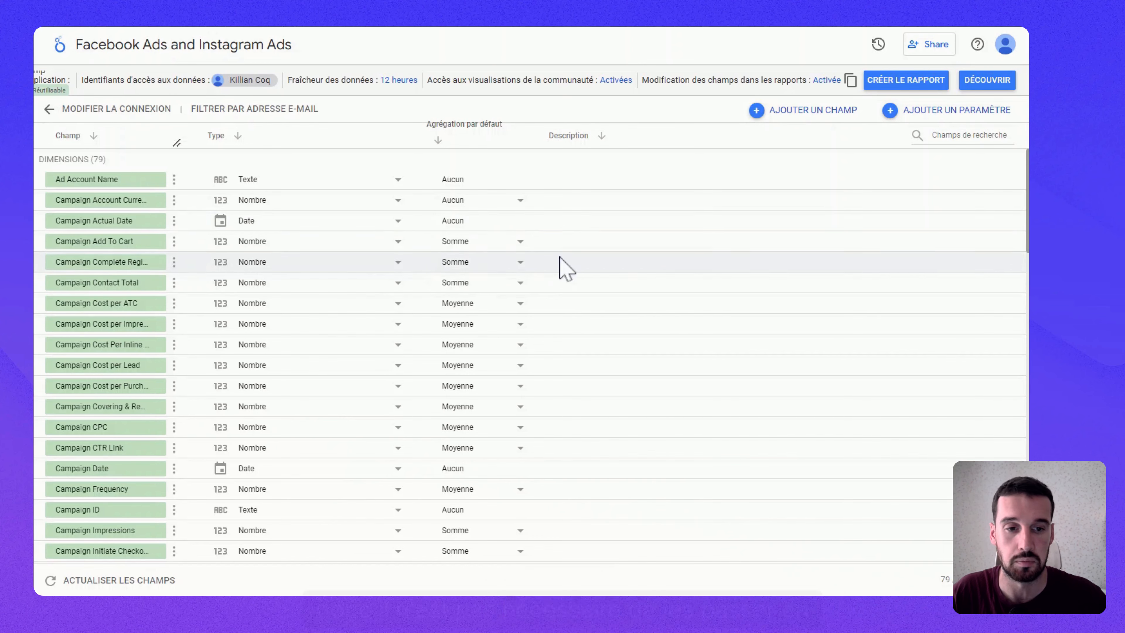
left_click(903, 85)
left_click(704, 385)
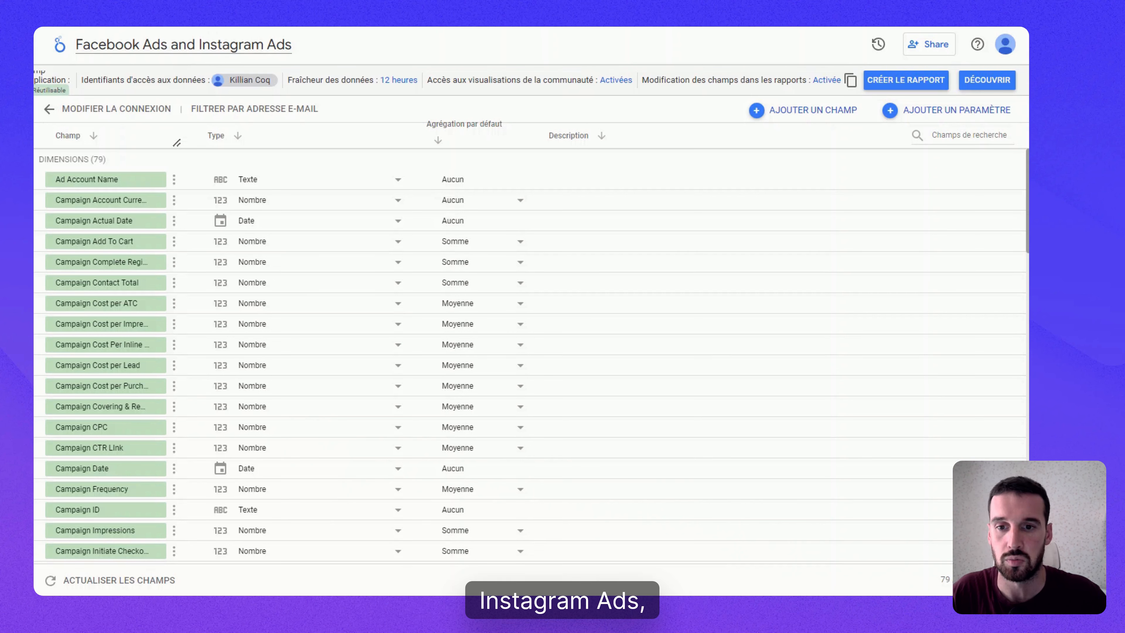
- Rename the data source as "Facebook Ads and Instagram Ads - Compte Pub 1 - 30_07"
left_click(288, 45)
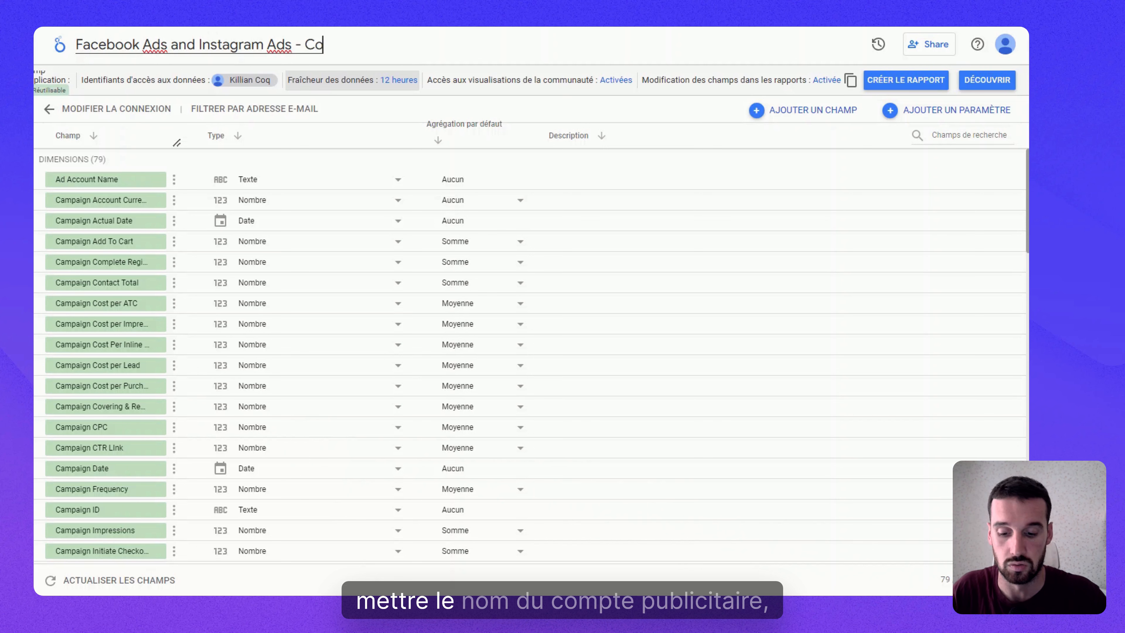
type("- Compte Pub 1")
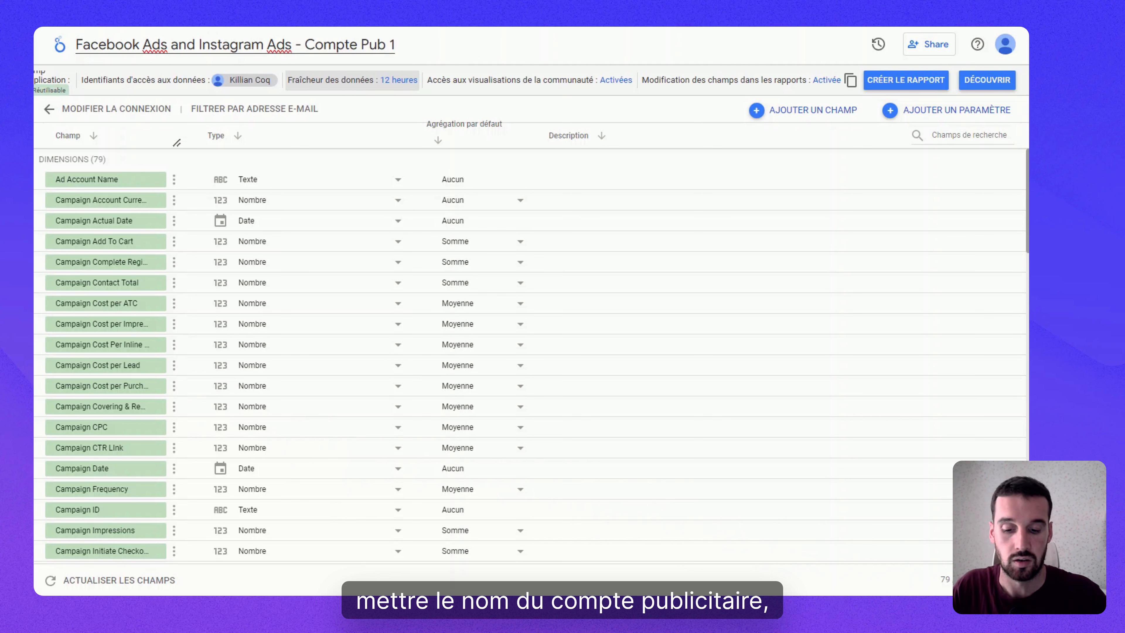
type(" - 30")
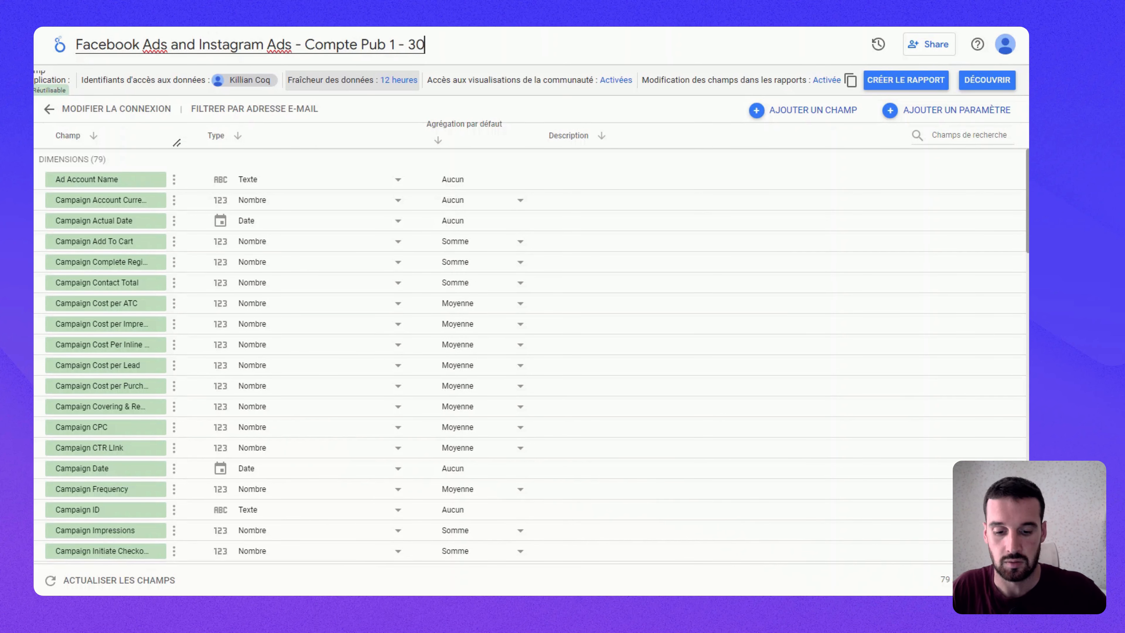
type("_07")
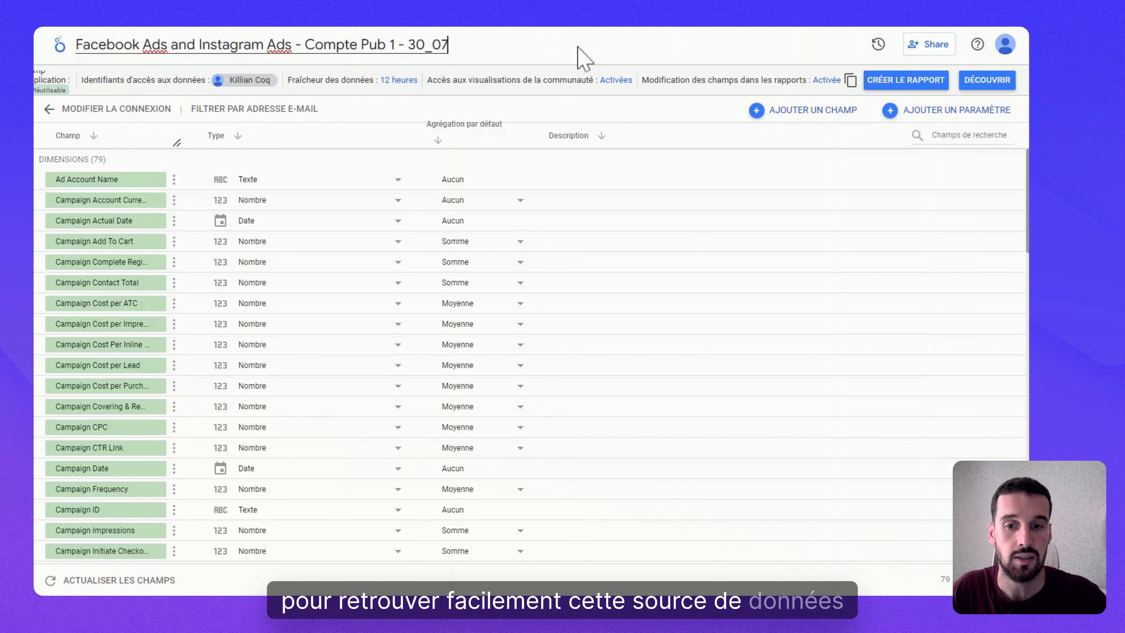
key("Return")
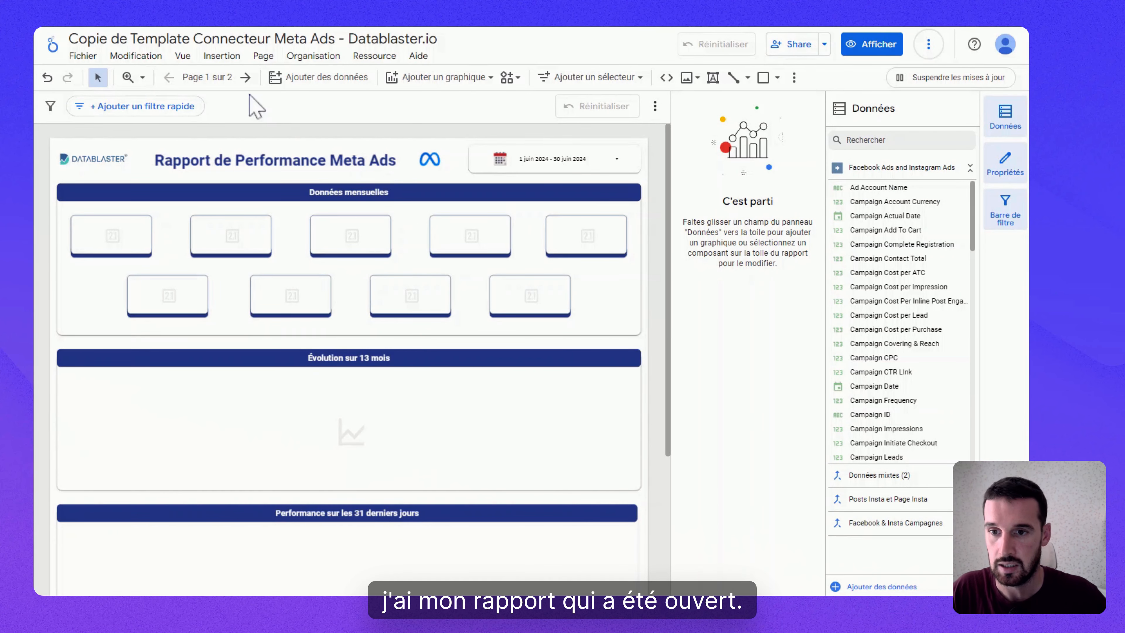
- In the newly created report, replace "Copie de" in the title with "Compte 1 -", keeping the rest of the name
left_click(100, 40)
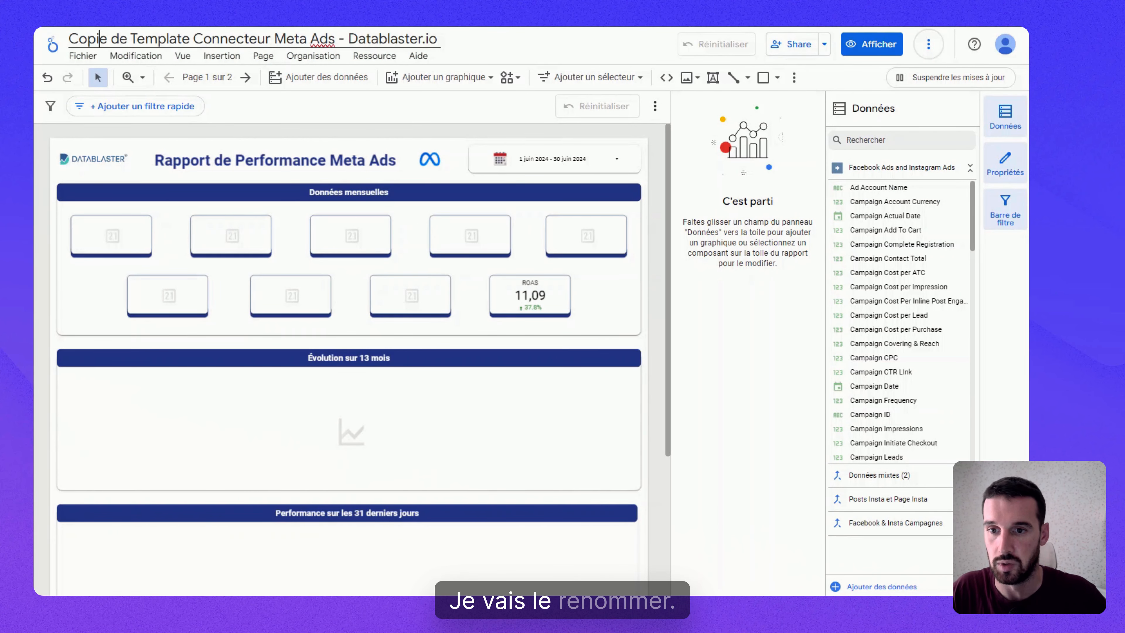
left_click_drag(69, 39, 128, 41)
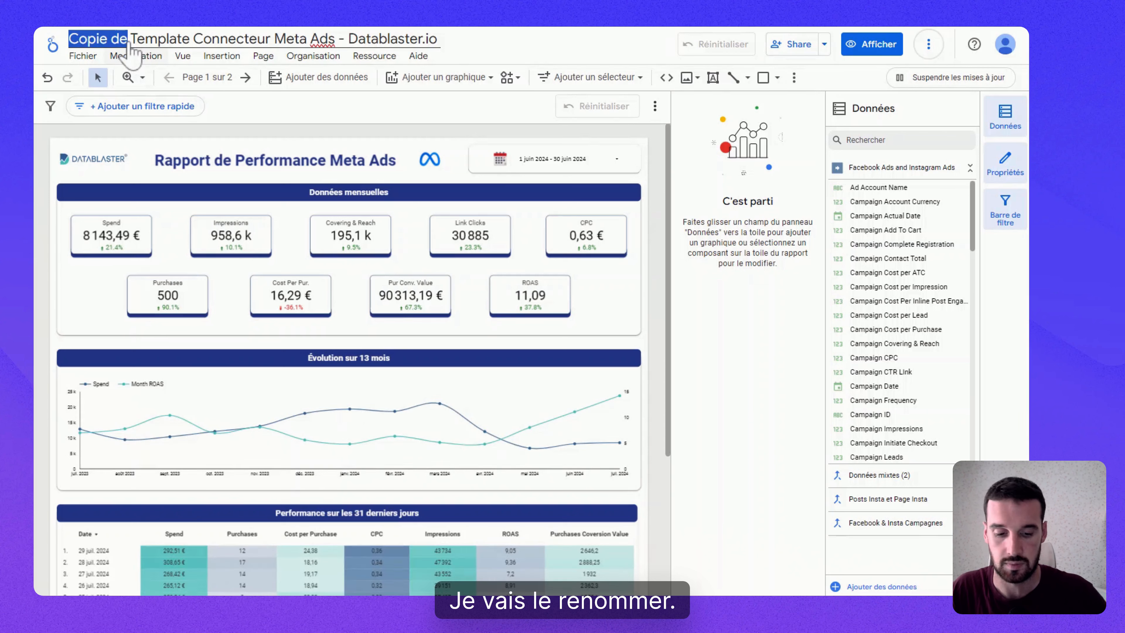
type("Compte 1")
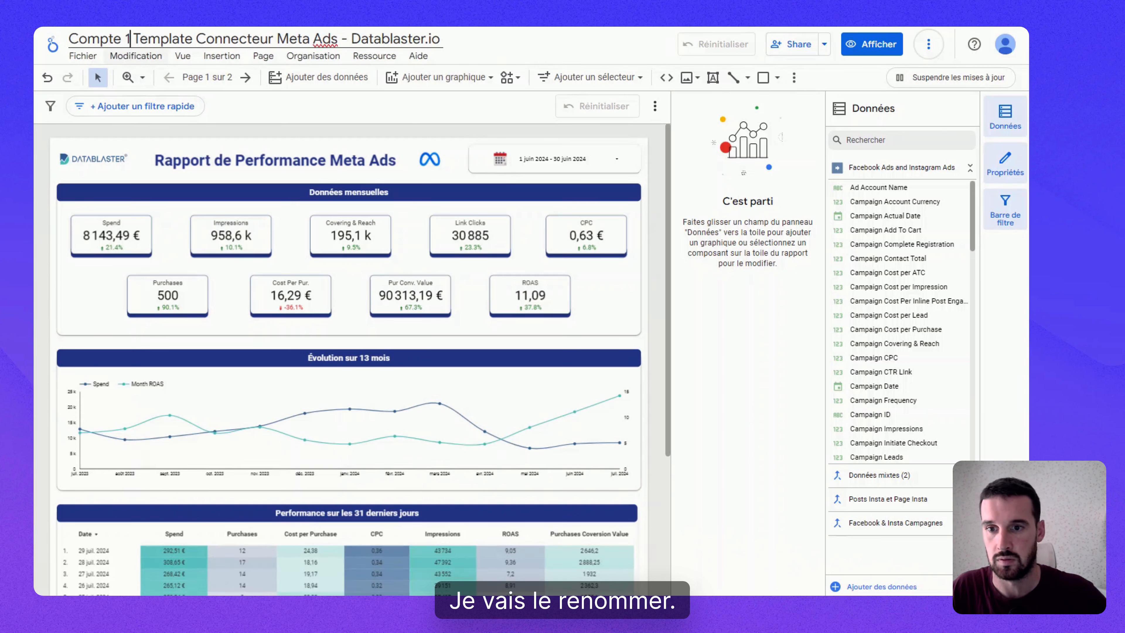
type(" -")
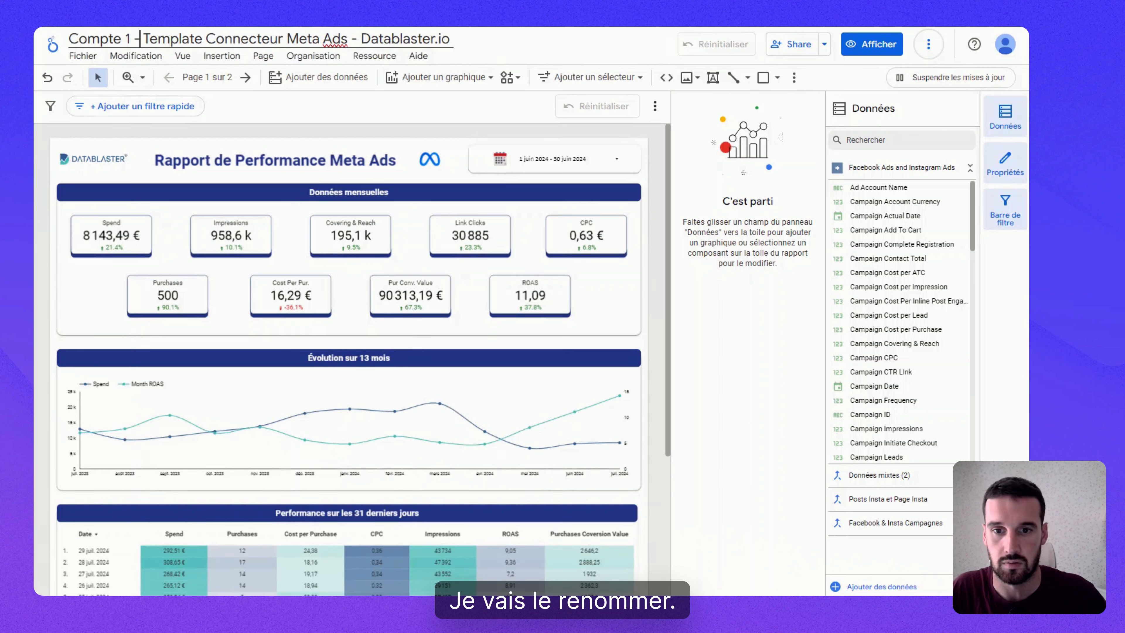
left_click(501, 42)
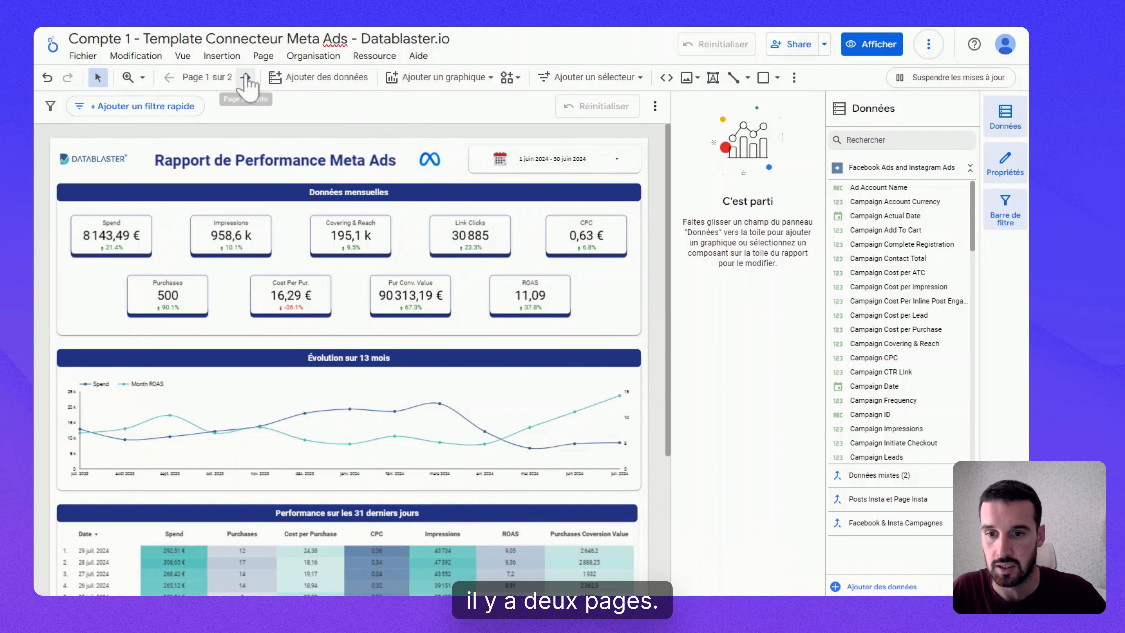
- Review the report's global performance page and its second page with monthly data per campaign
scroll(298, 366, "down", 5)
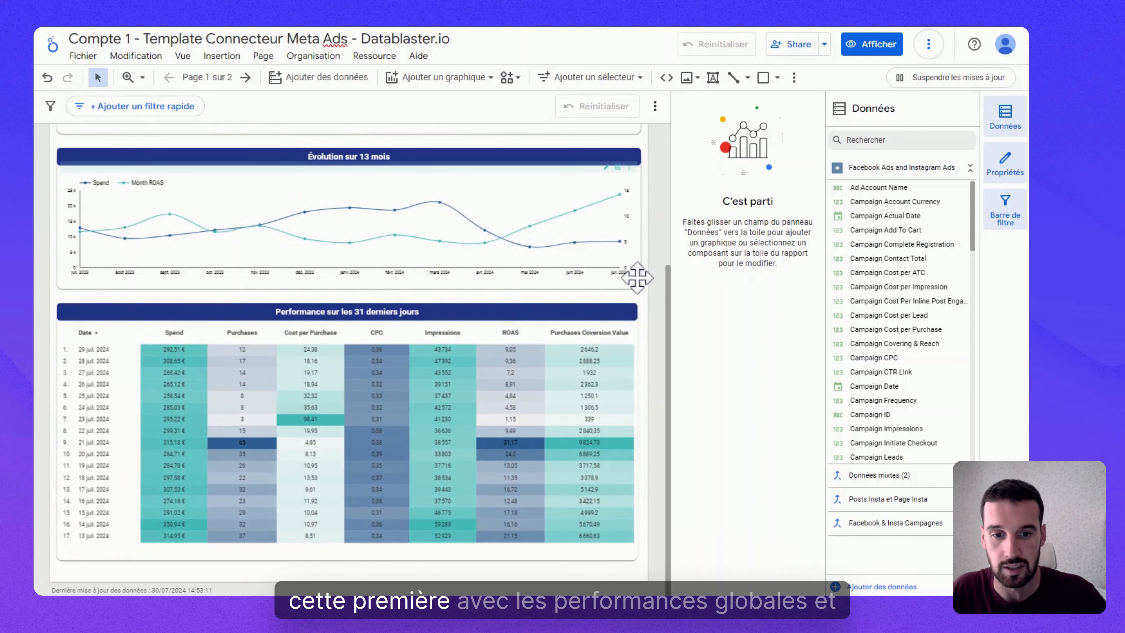
scroll(657, 332, "up", 5)
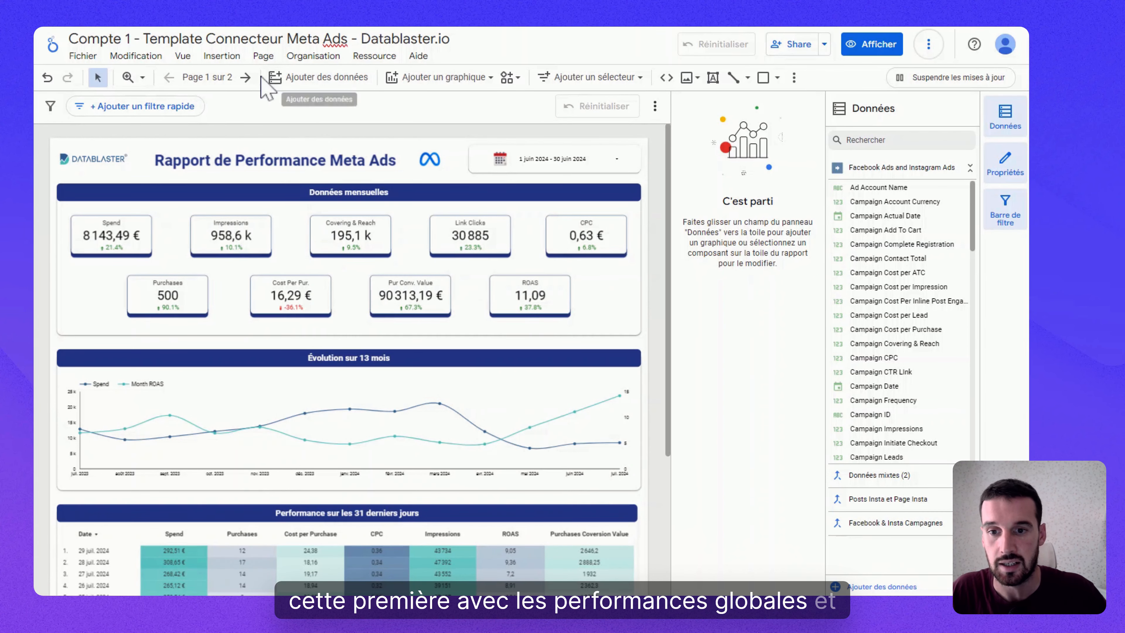
left_click(243, 81)
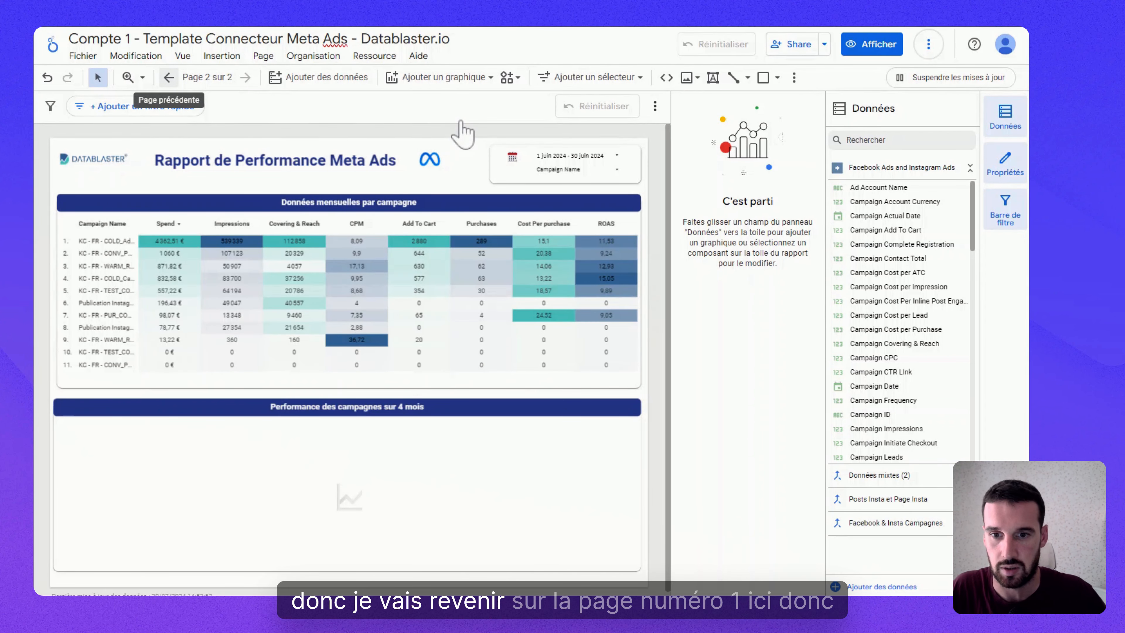
scroll(535, 300, "down", 3)
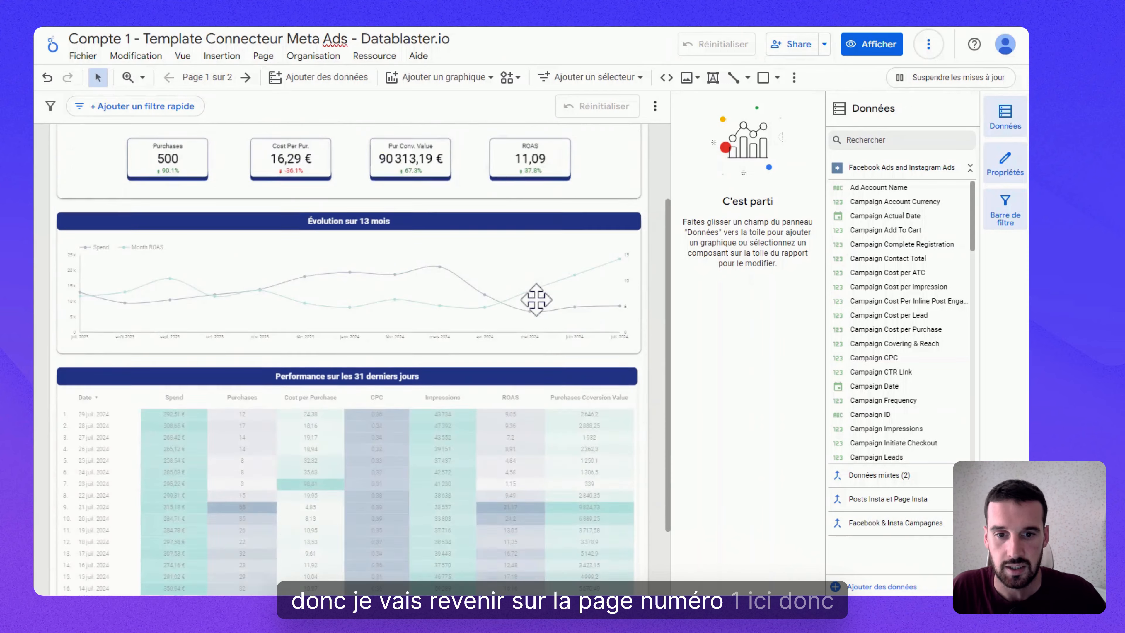
scroll(536, 301, "up", 5)
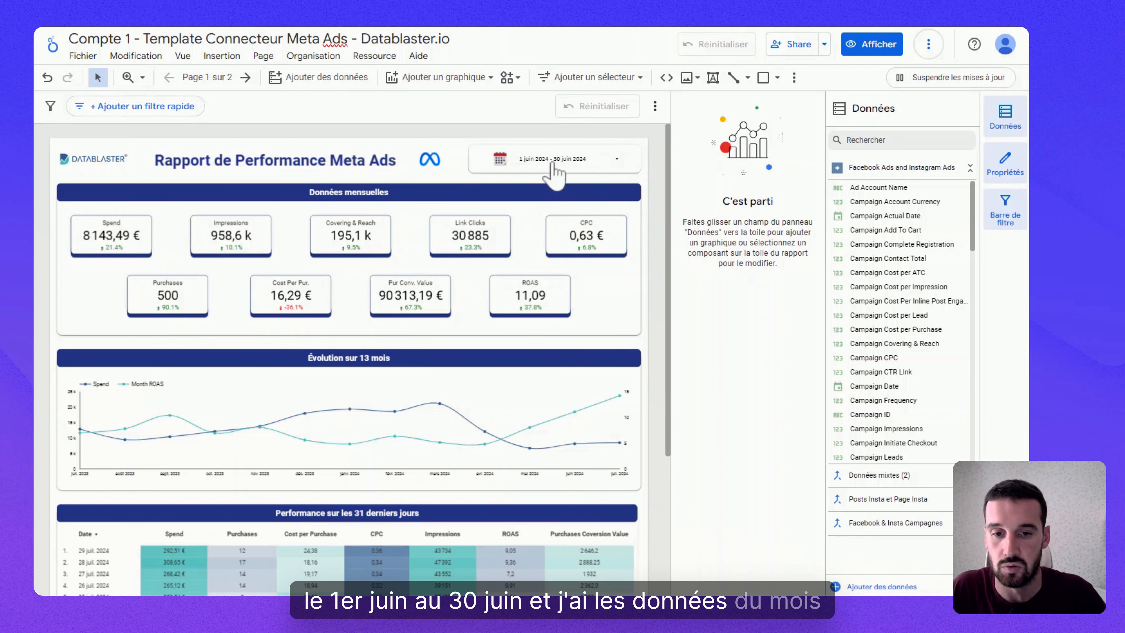
- Set the first page's date range to 1–31 May 2024 and check the monthly data and 13-month chart
left_click(608, 161)
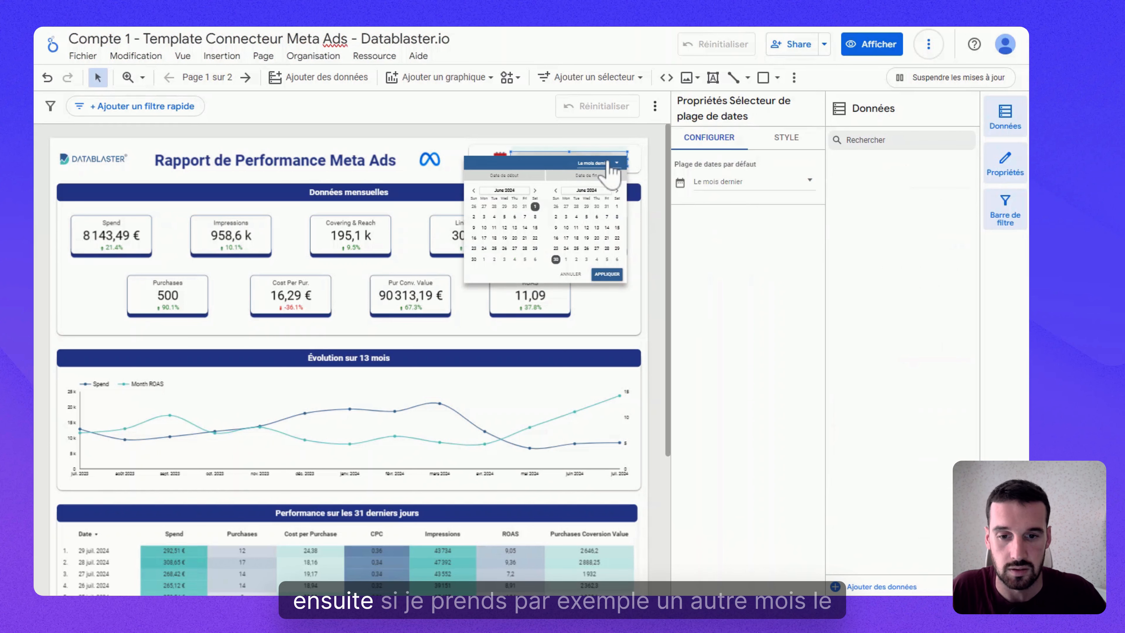
left_click(473, 191)
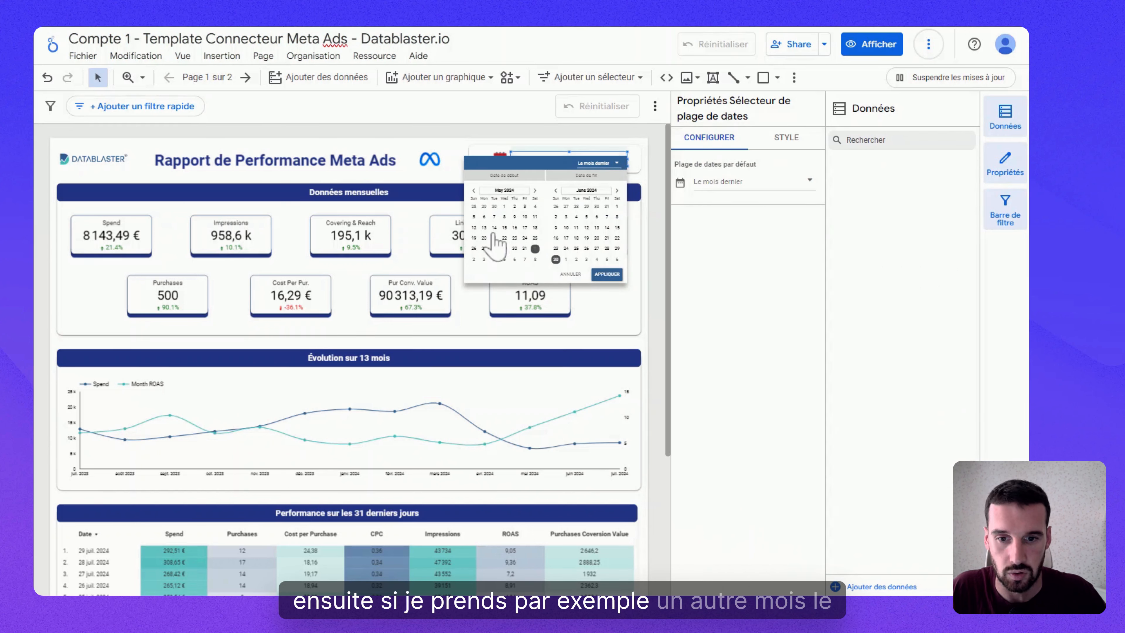
left_click(505, 206)
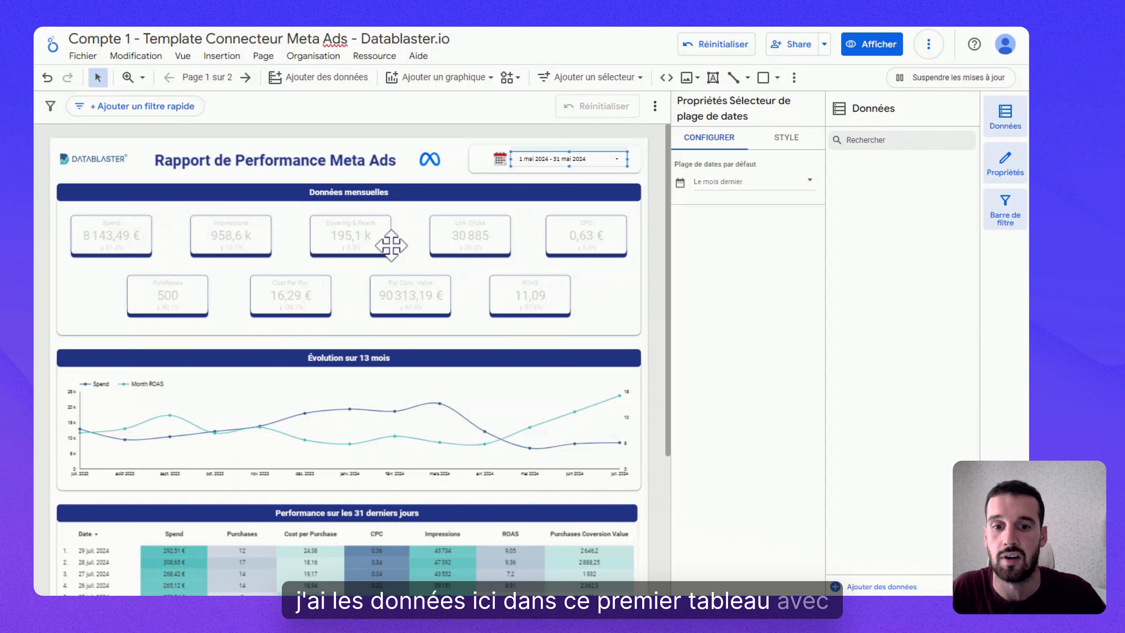
scroll(267, 374, "down", 2)
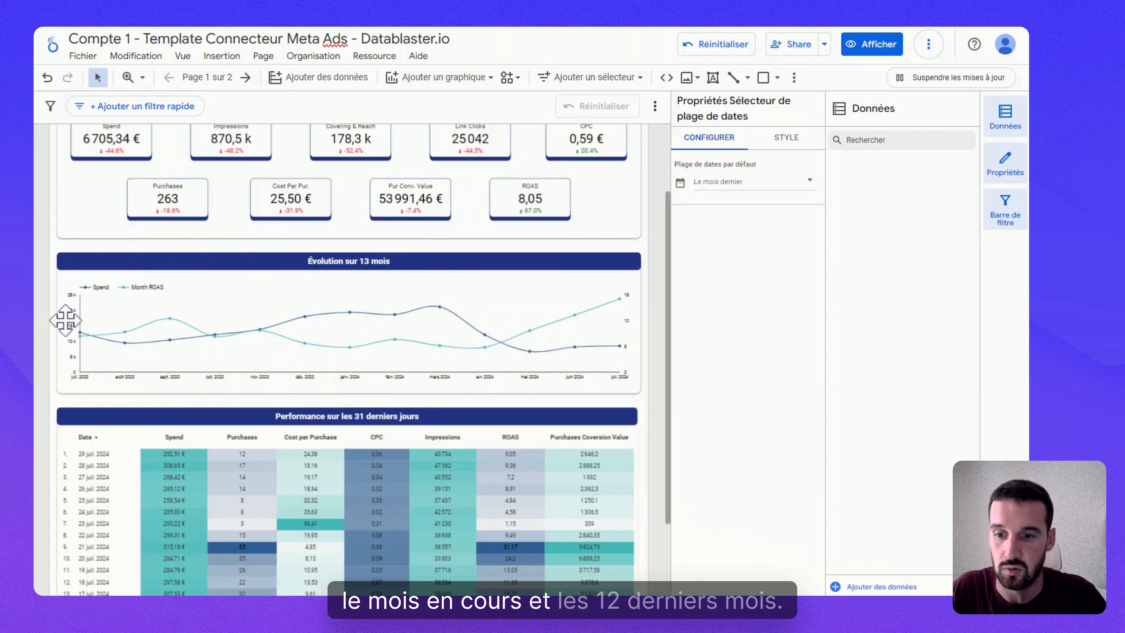
scroll(100, 252, "up", 3)
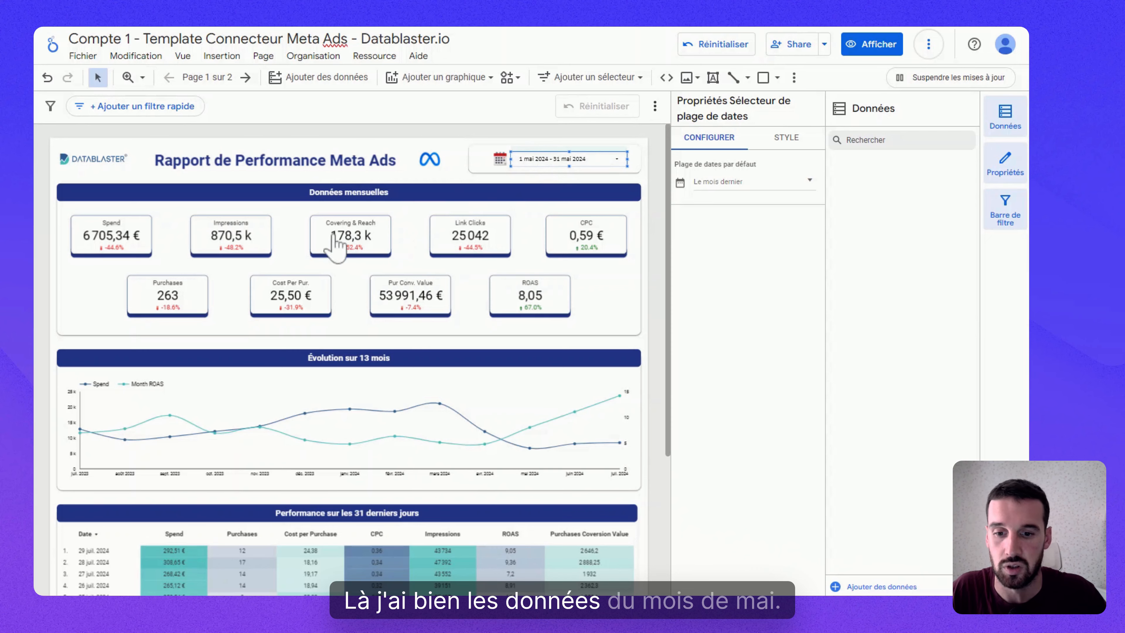
- Review the first page's 13-month evolution chart and the performance table covering the last 31 days
scroll(323, 355, "down", 4)
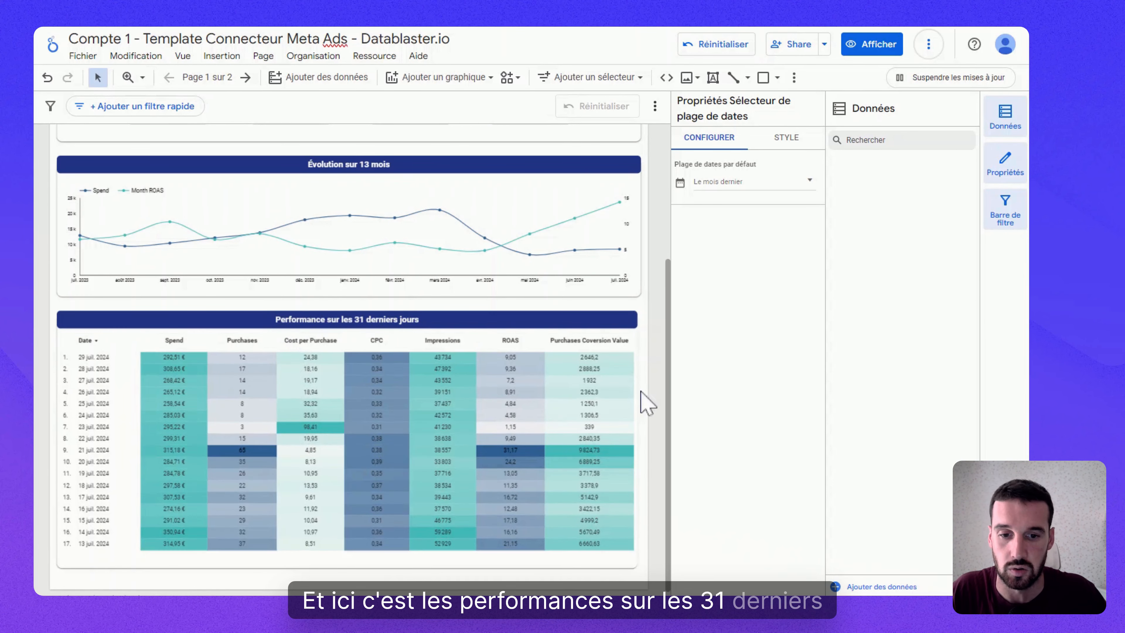
scroll(654, 350, "up", 1)
scroll(654, 350, "up", 1)
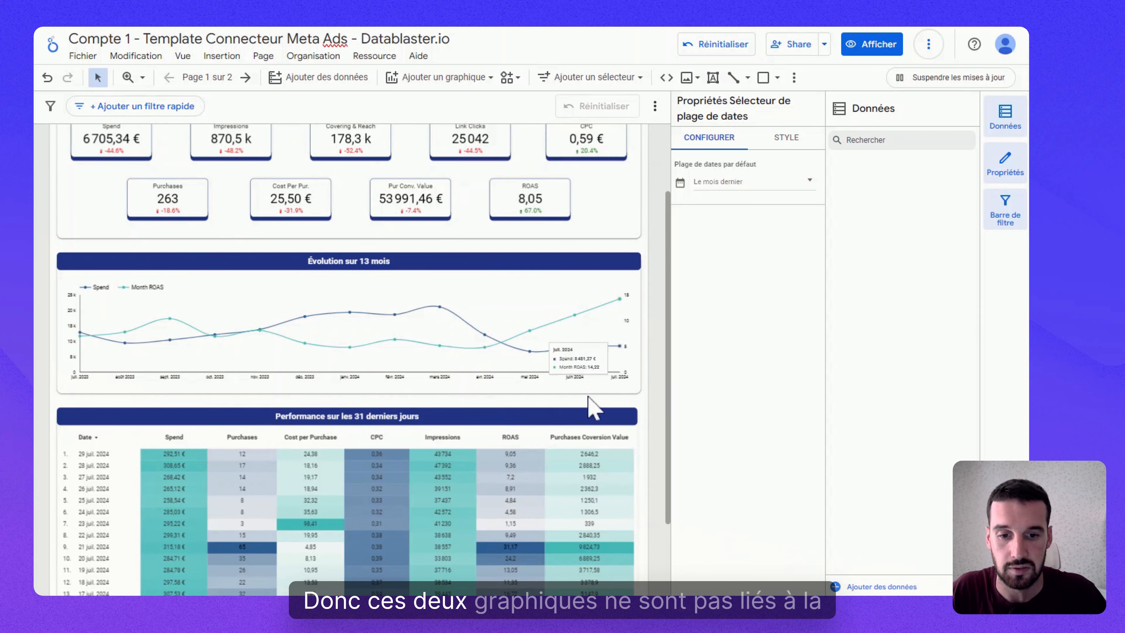
scroll(661, 310, "up", 2)
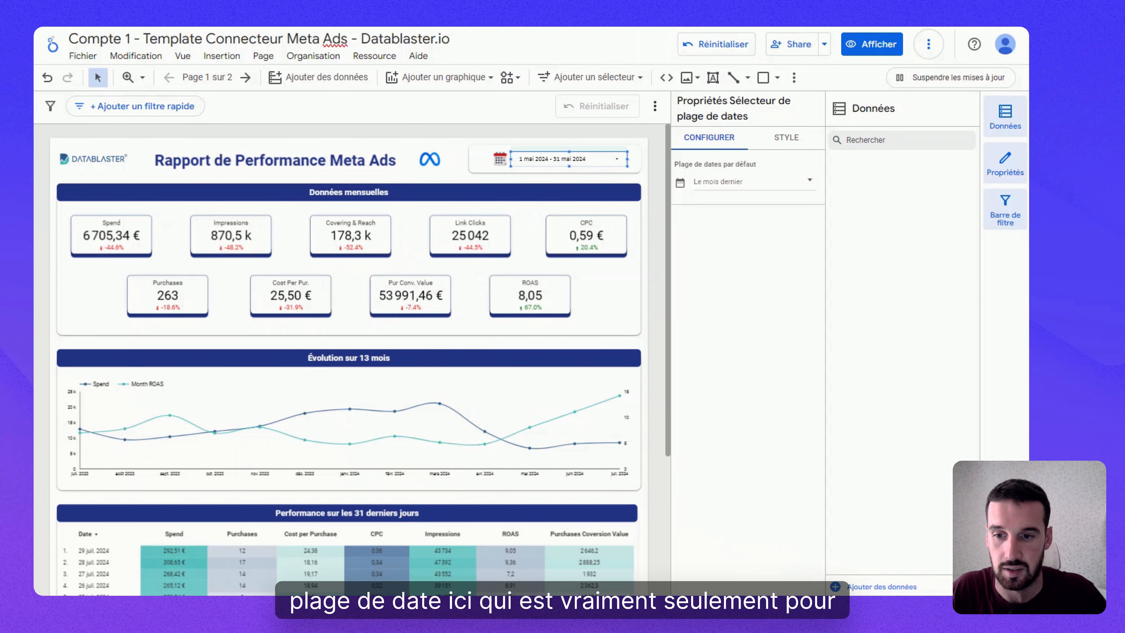
left_click(665, 272)
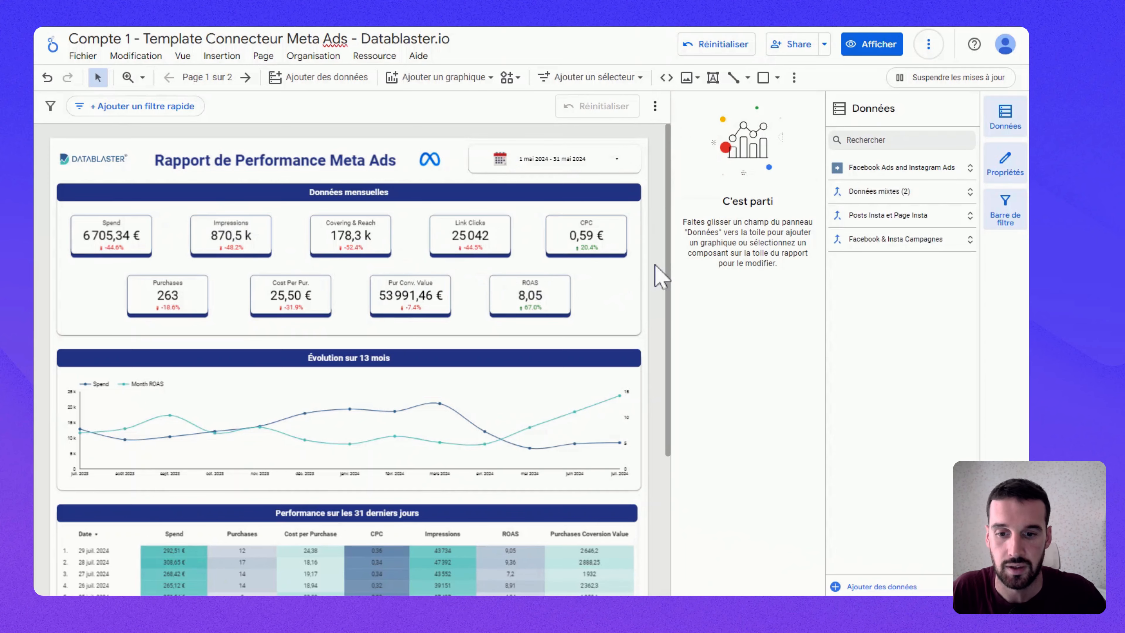
scroll(651, 275, "down", 5)
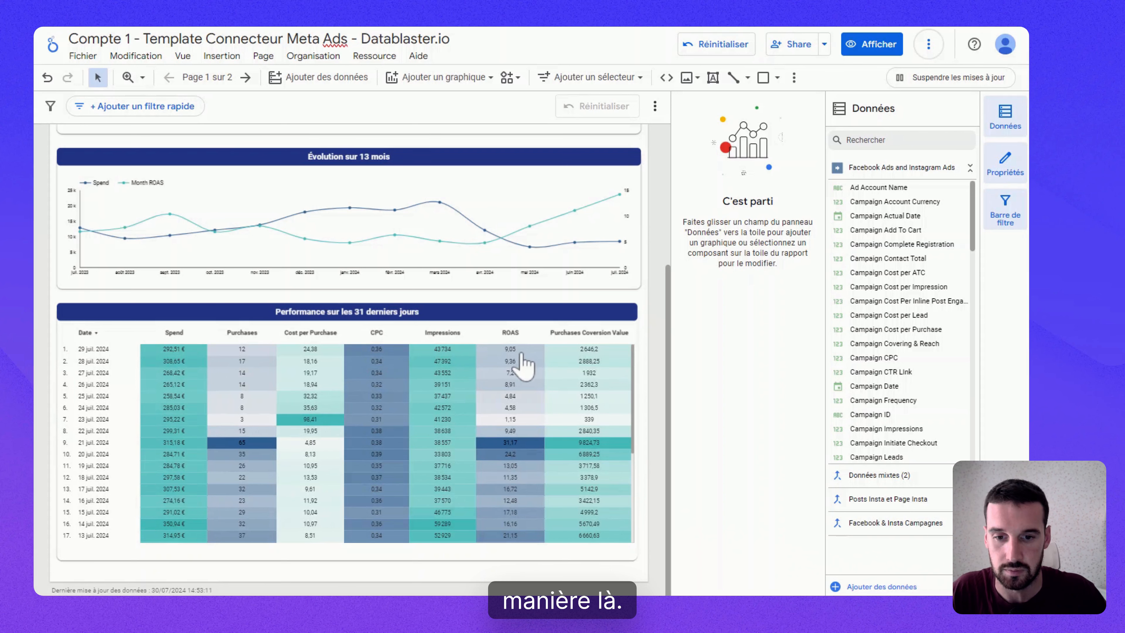
scroll(660, 323, "up", 5)
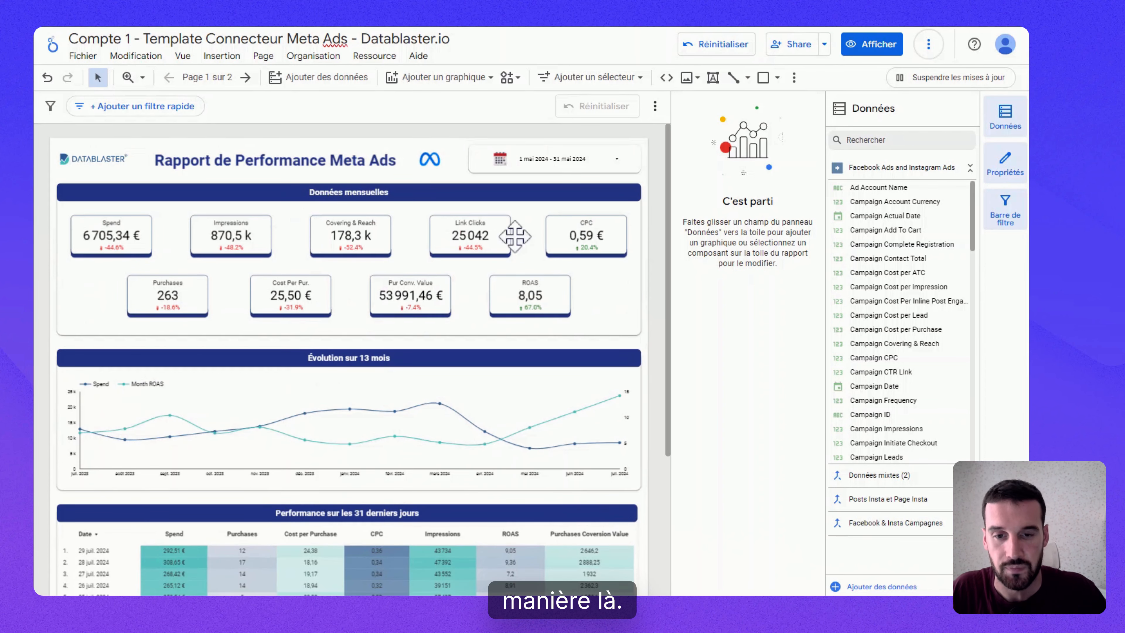
- Go to the report's second page and examine the dimension, metrics and optional metrics of the monthly campaign table
left_click(245, 78)
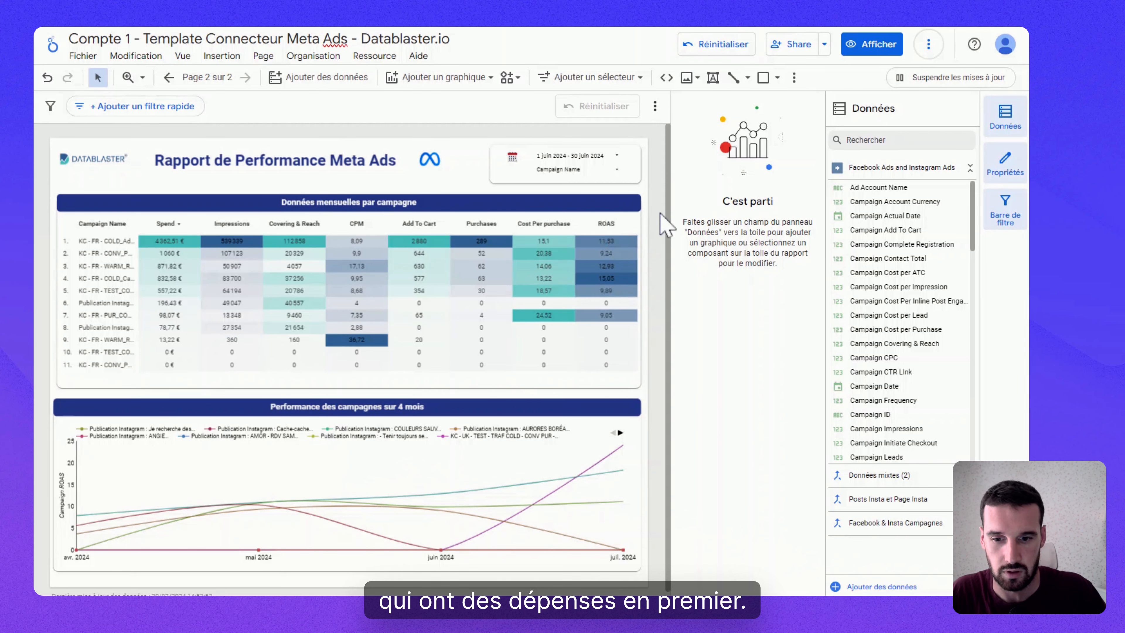
scroll(660, 213, "down", 1)
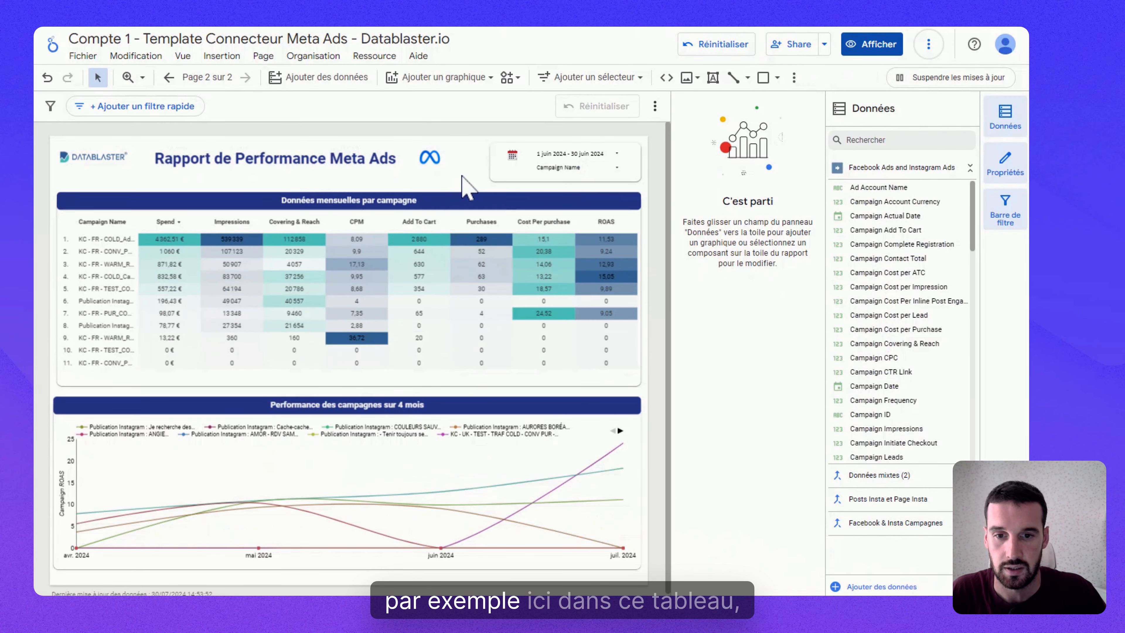
left_click(439, 281)
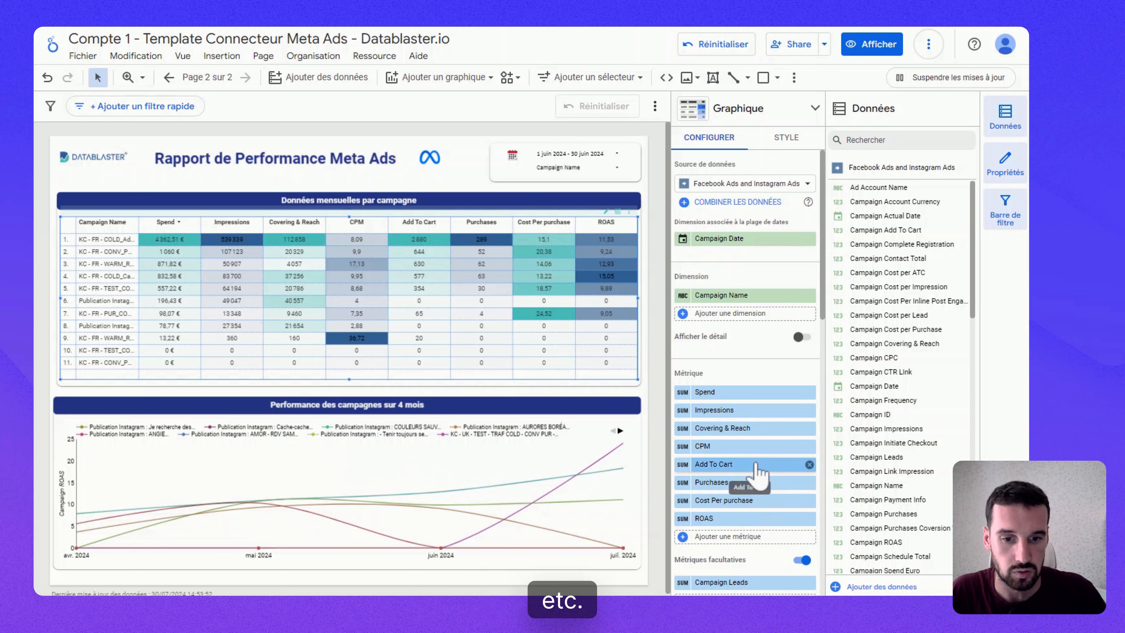
left_click(722, 499)
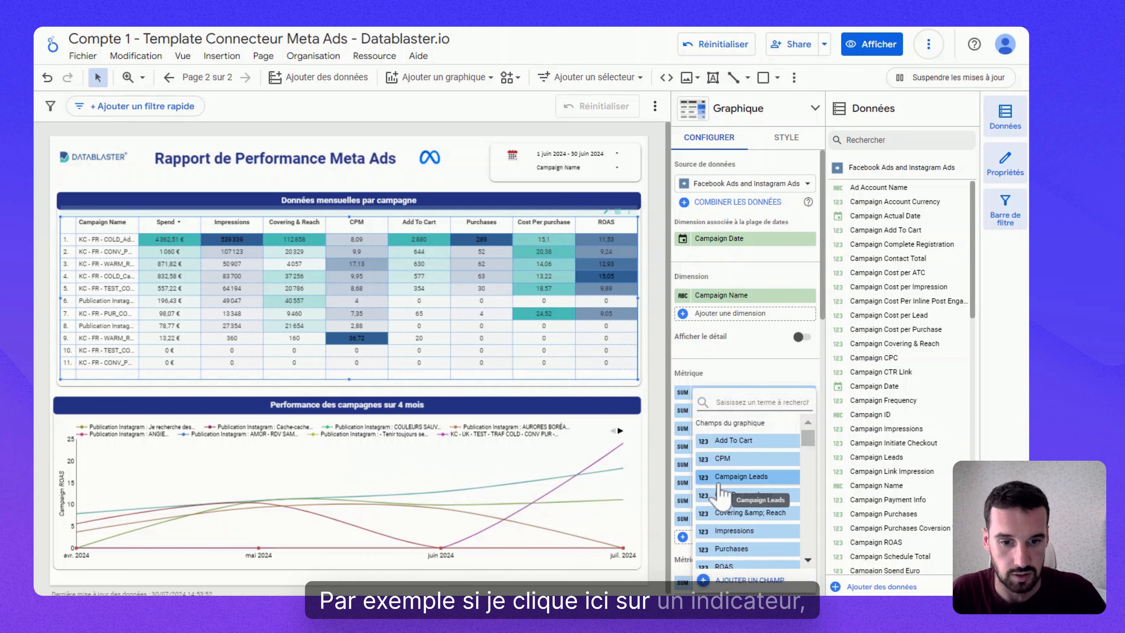
left_click(779, 370)
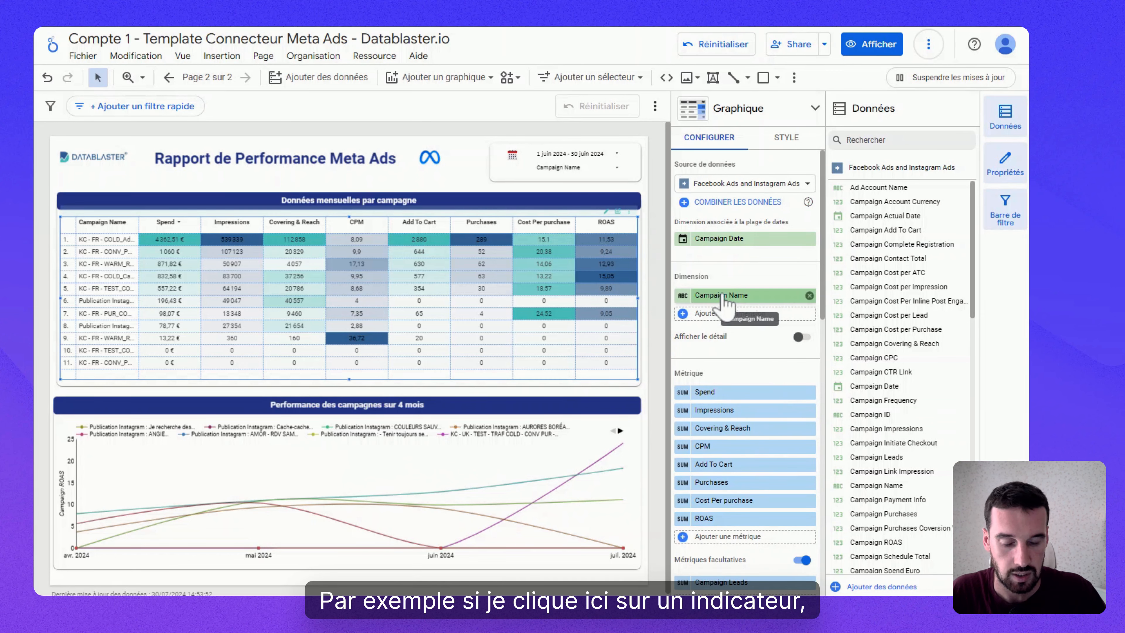
scroll(764, 394, "down", 1)
scroll(765, 401, "down", 4)
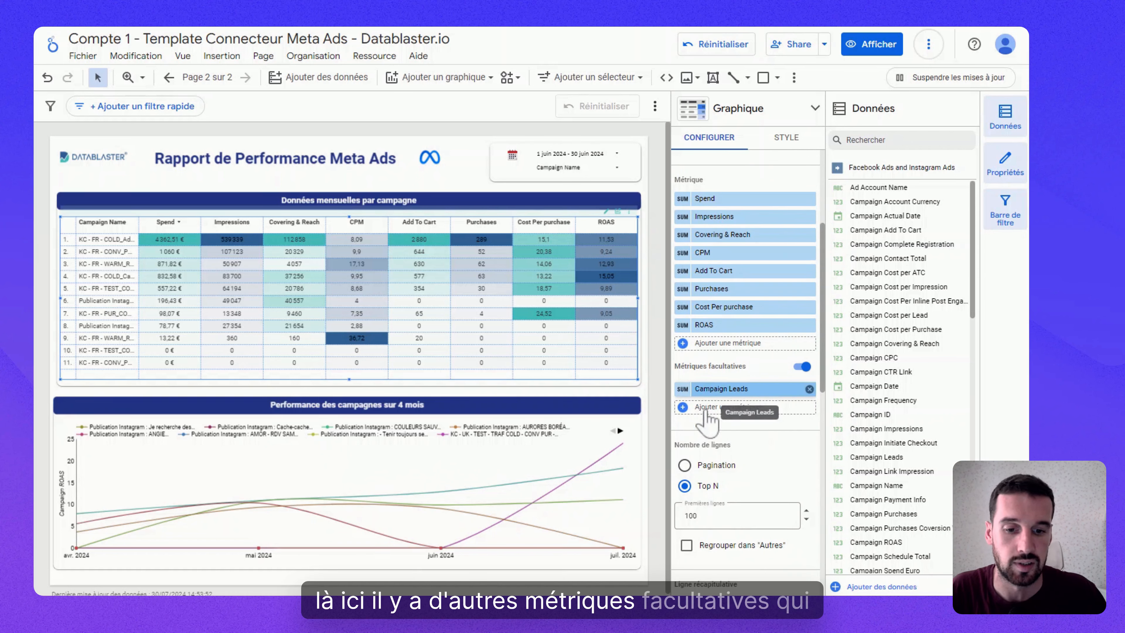
- Show the optional metric Campaign Leads as a column in the monthly campaign table
left_click(618, 211)
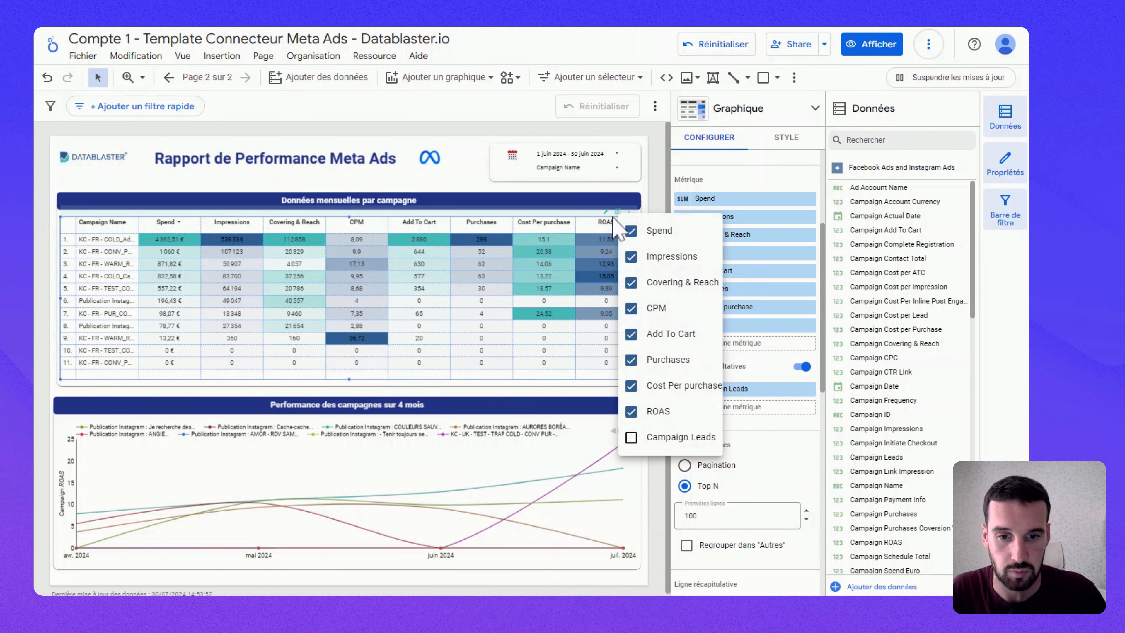
left_click(632, 437)
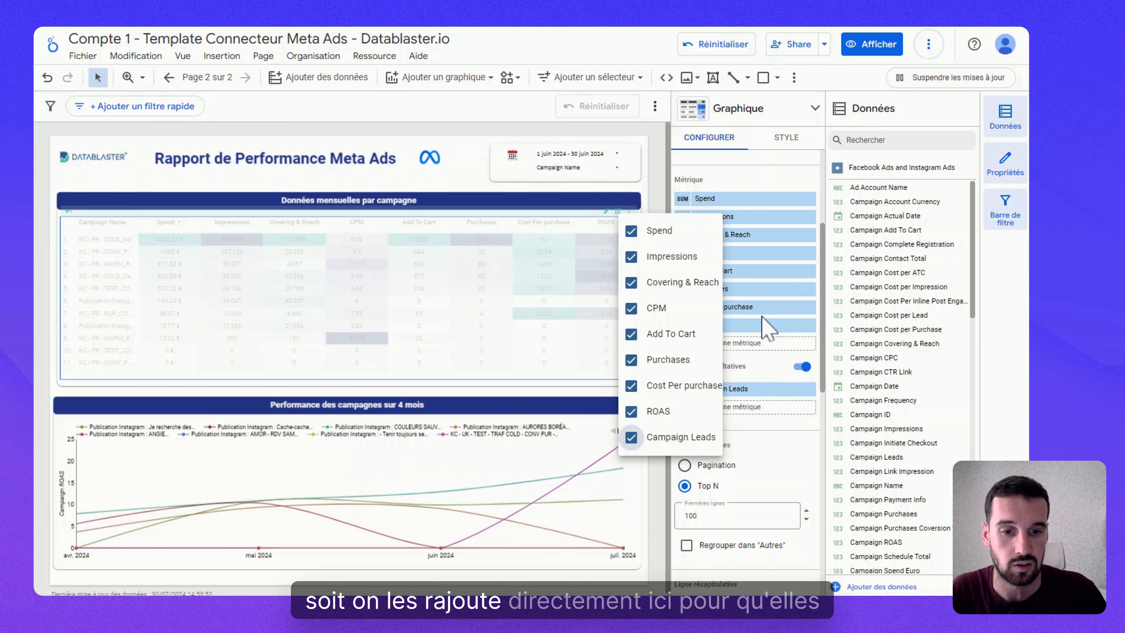
left_click(660, 182)
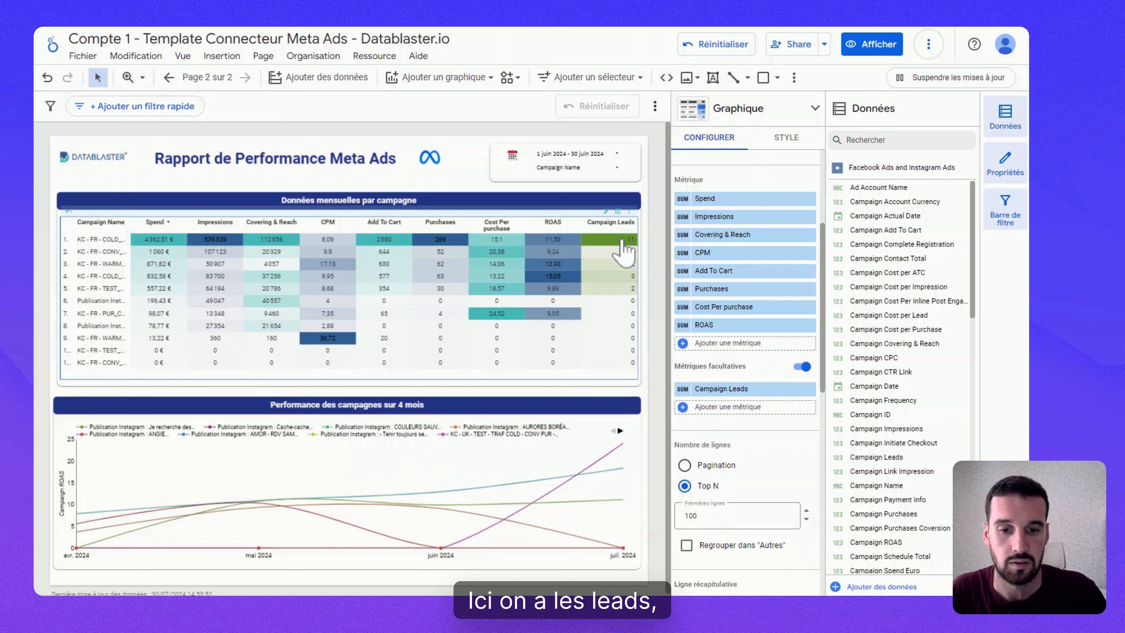
- Hide the Campaign Leads and Add To Cart columns in the monthly campaign table and look over its metric list
left_click(619, 212)
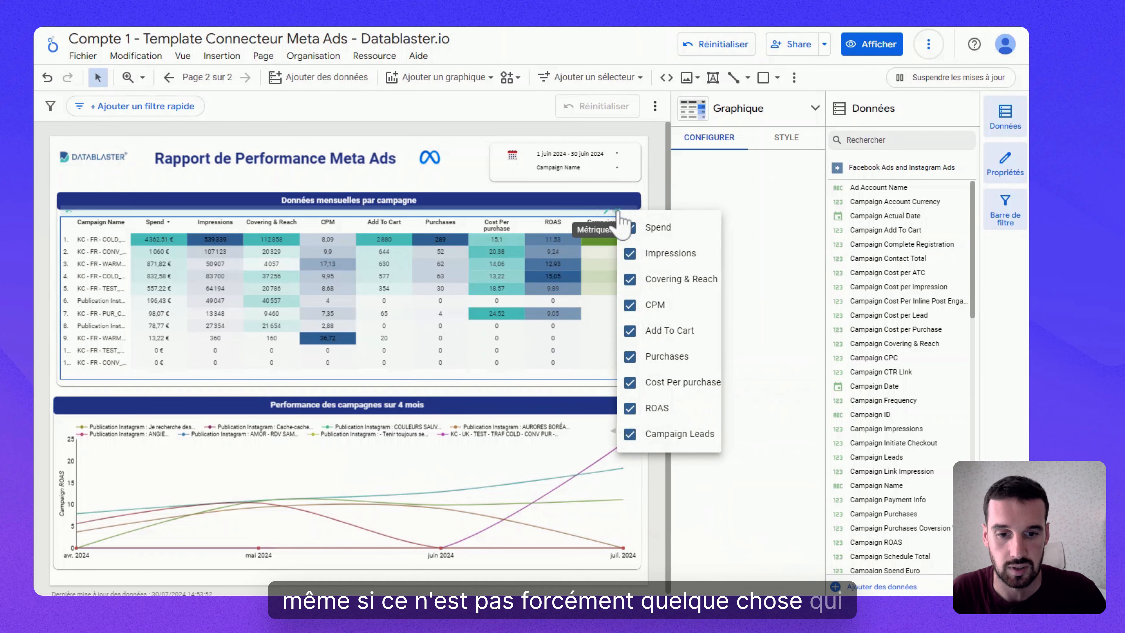
left_click(630, 435)
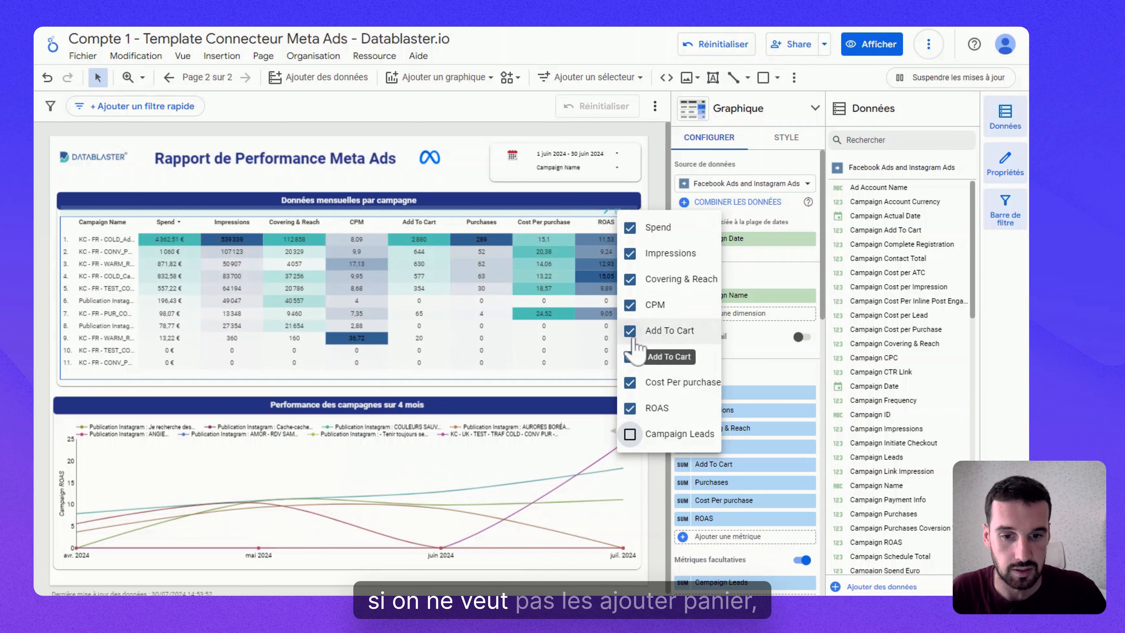
left_click(642, 331)
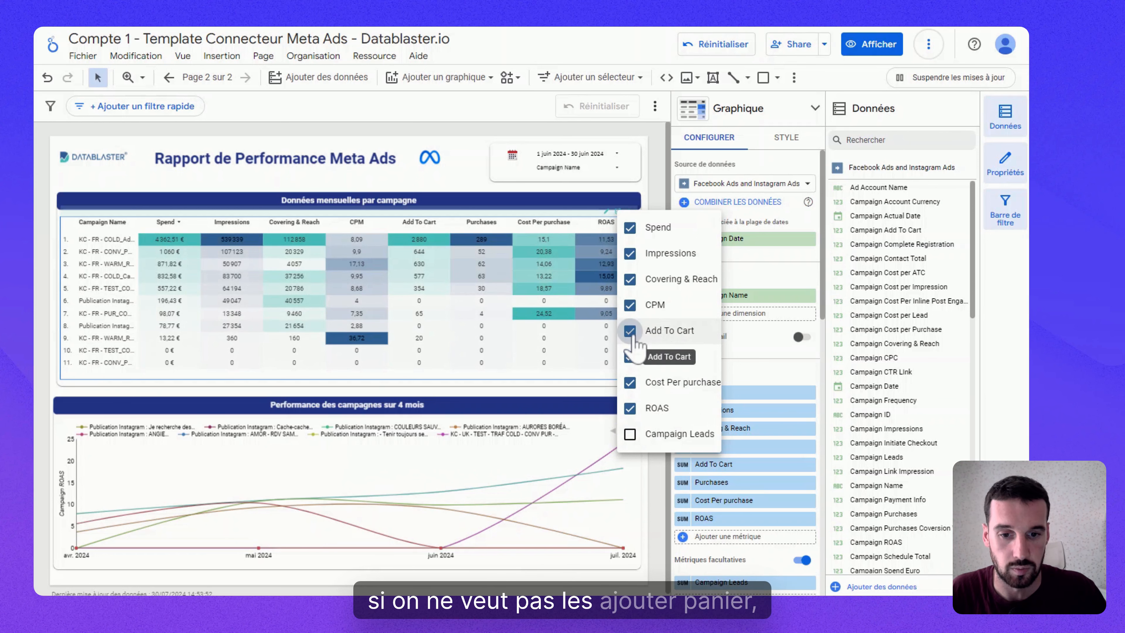
left_click(659, 184)
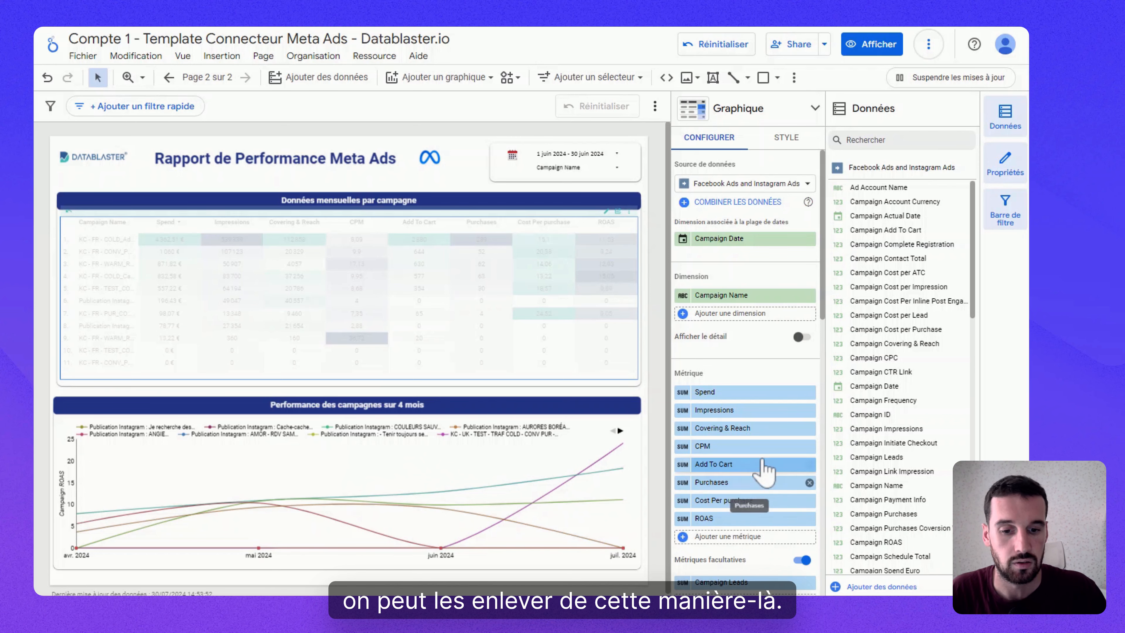
scroll(745, 527, "down", 2)
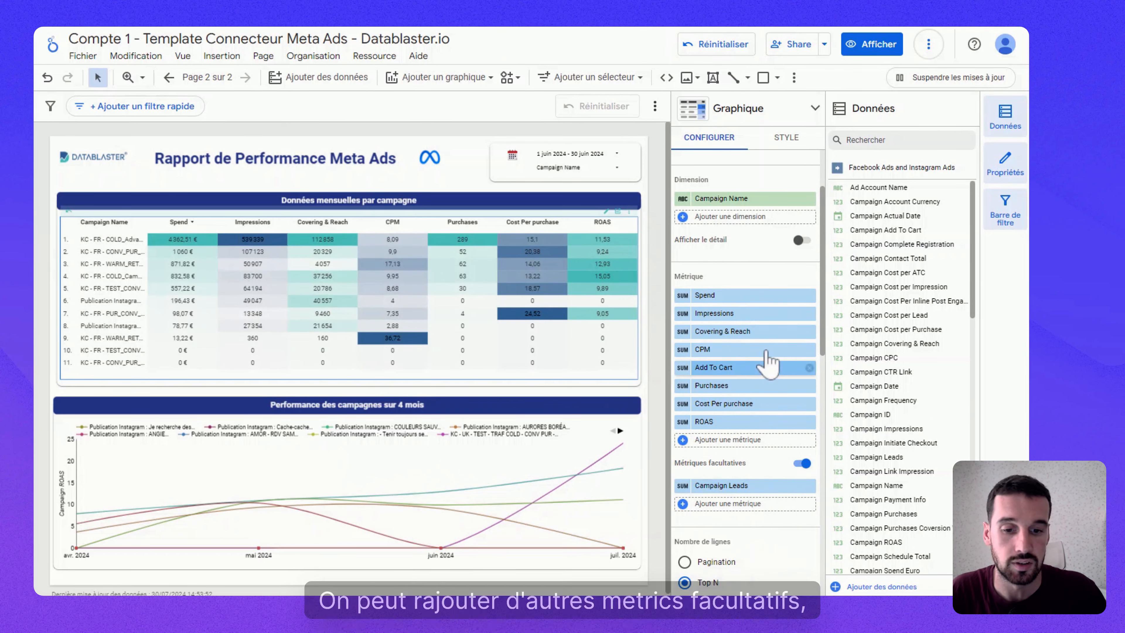
left_click_drag(753, 350, 746, 378)
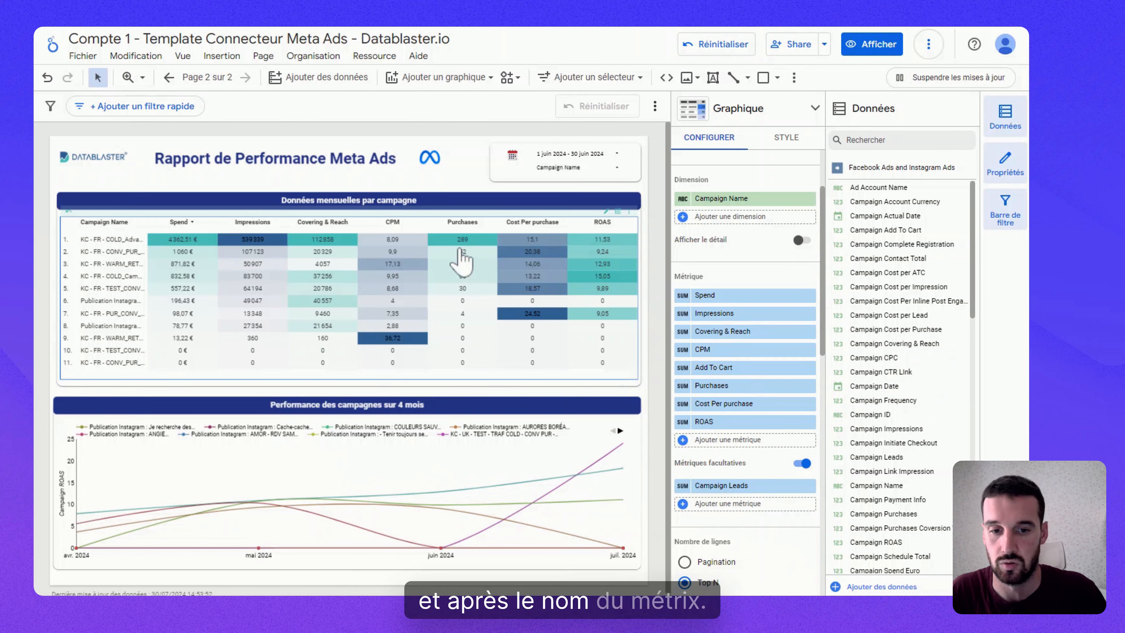
- In the four-month campaign performance chart, find the Campaign Spend Euro field with "campaign sp" and replace the Campaign ROAS metric with it
left_click(394, 467)
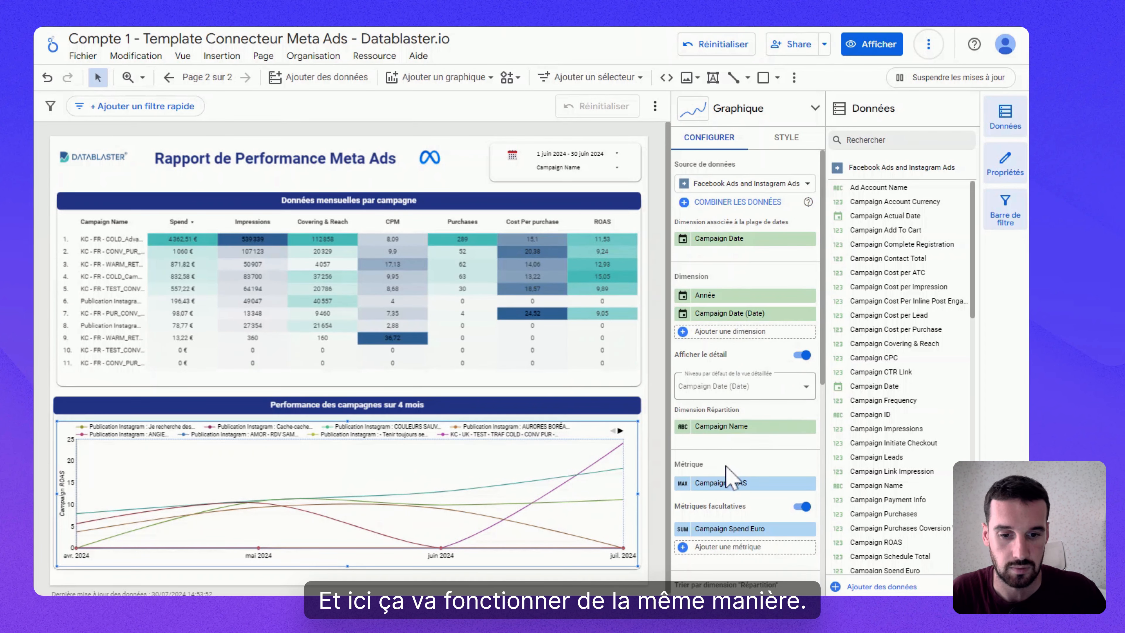
scroll(744, 461, "down", 5)
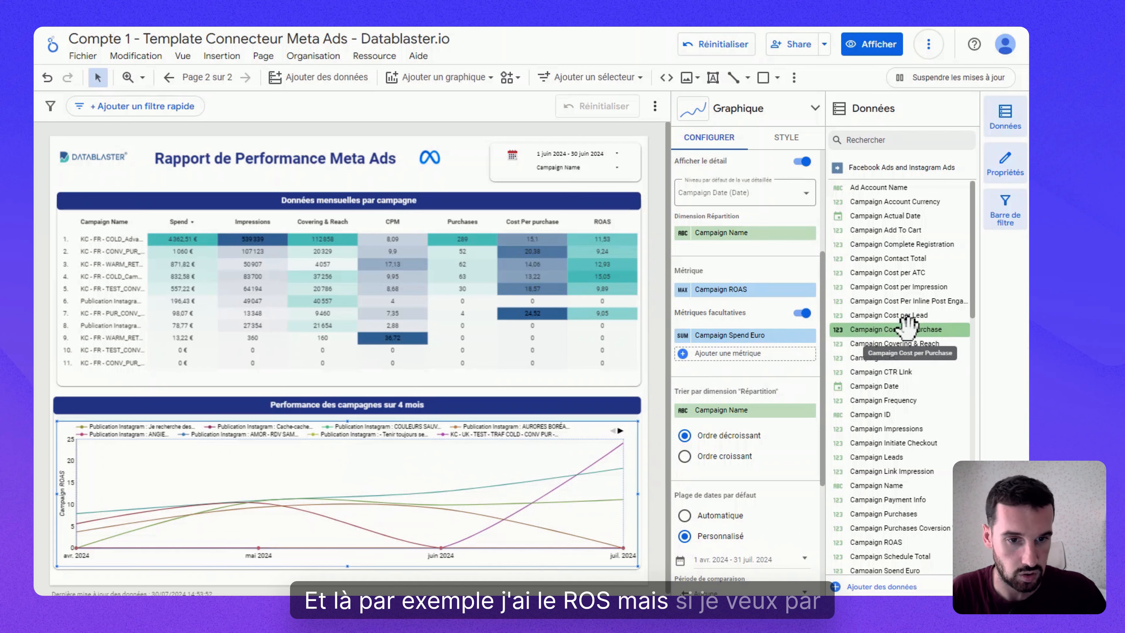
left_click(846, 140)
type("cmpa")
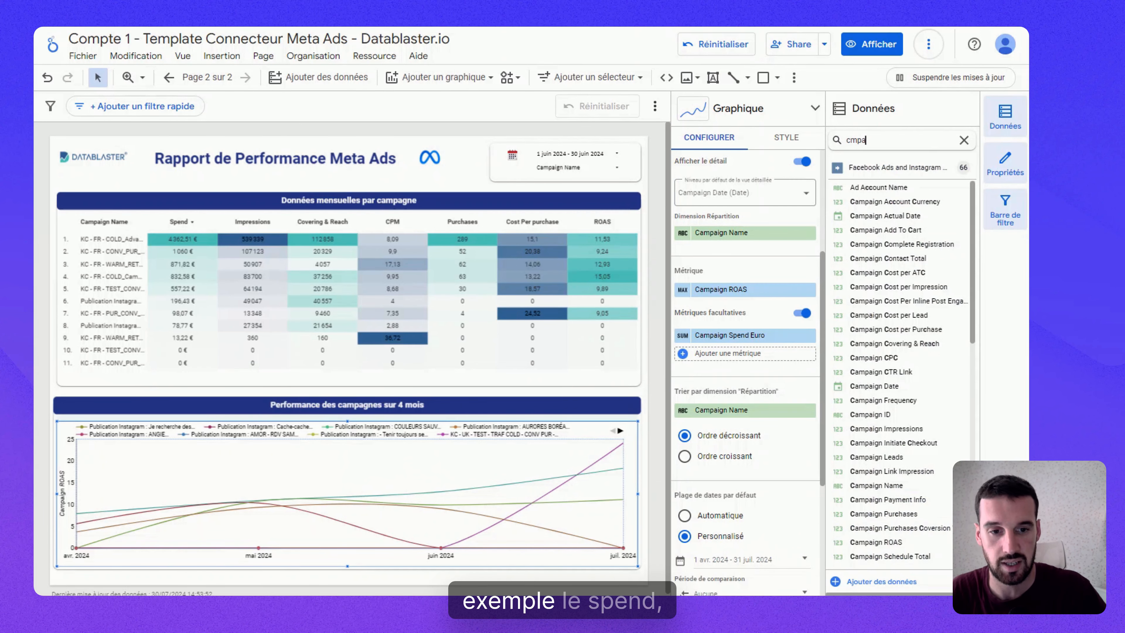
type("icamp")
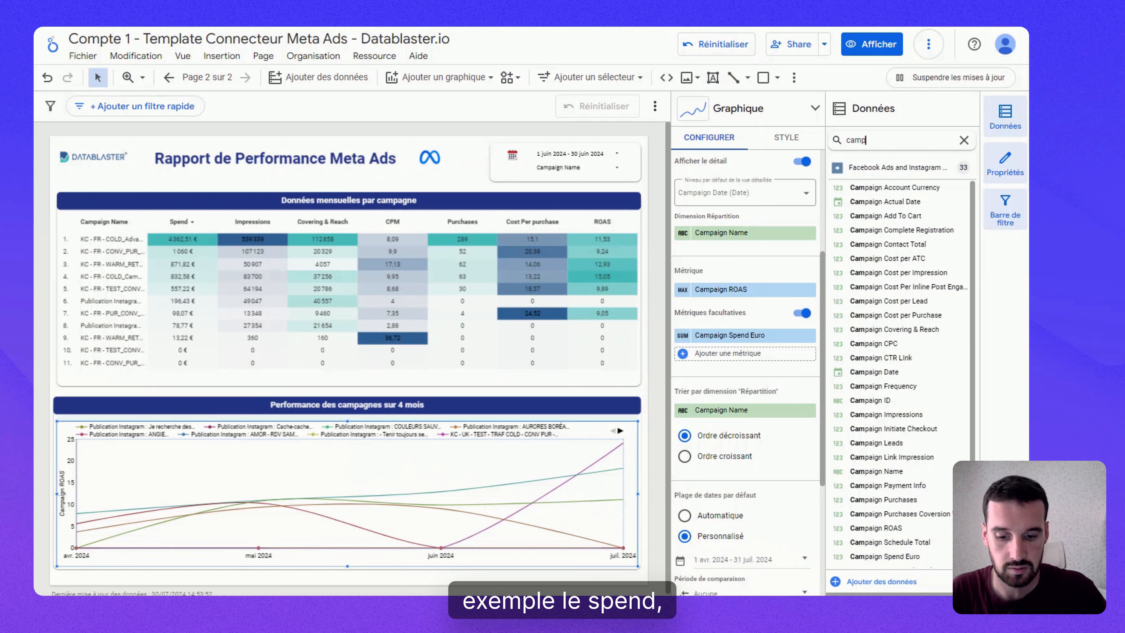
type("aign")
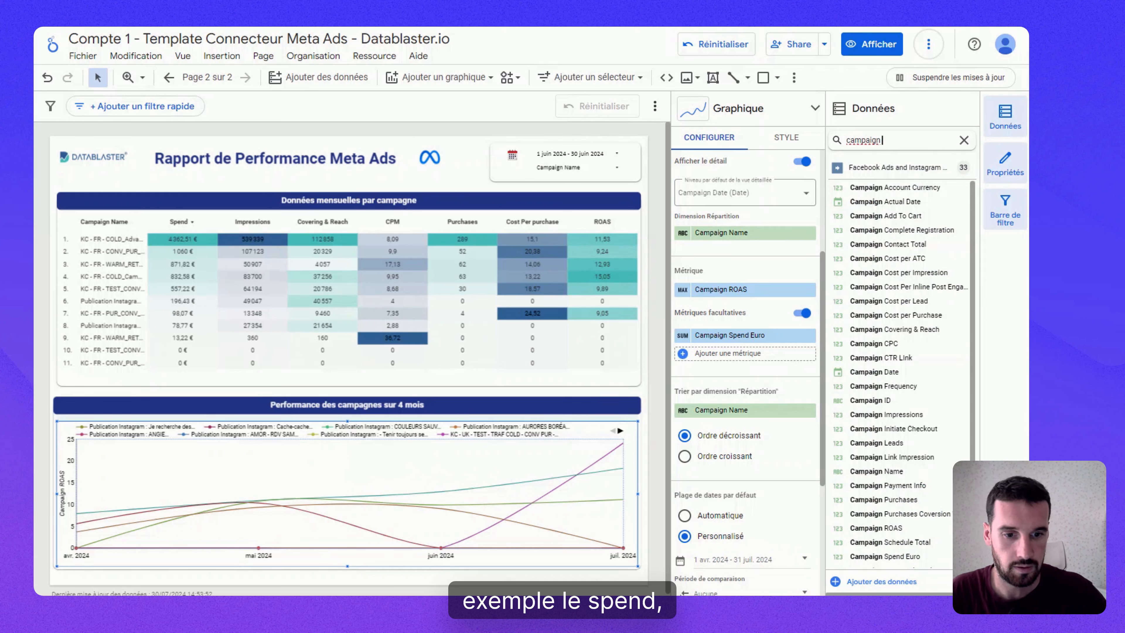
type(" sp")
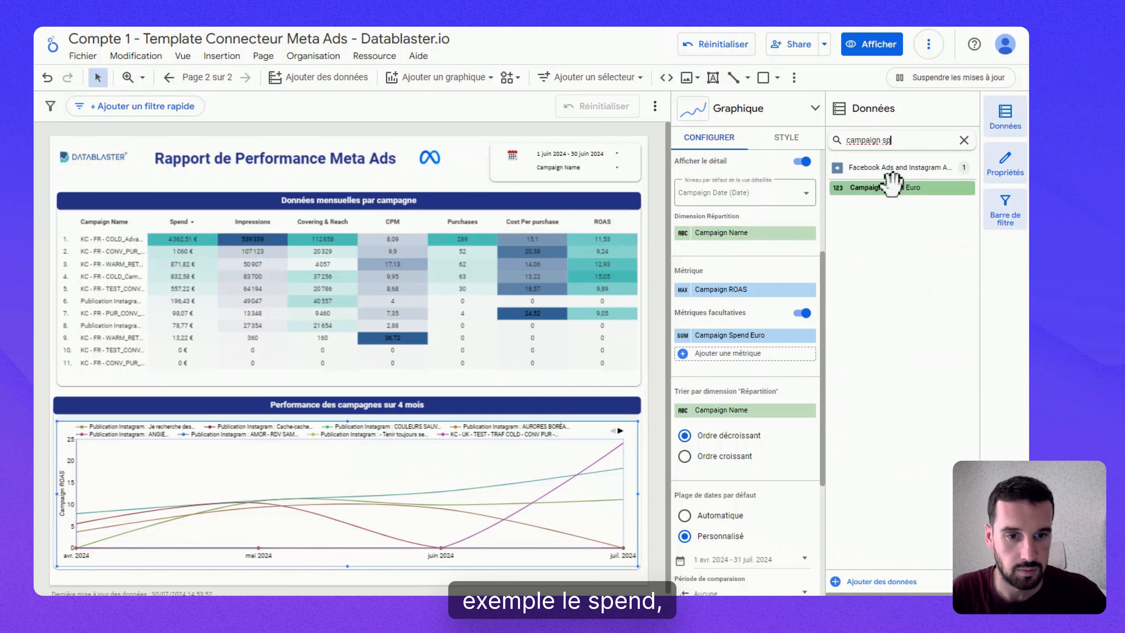
left_click_drag(891, 188, 739, 289)
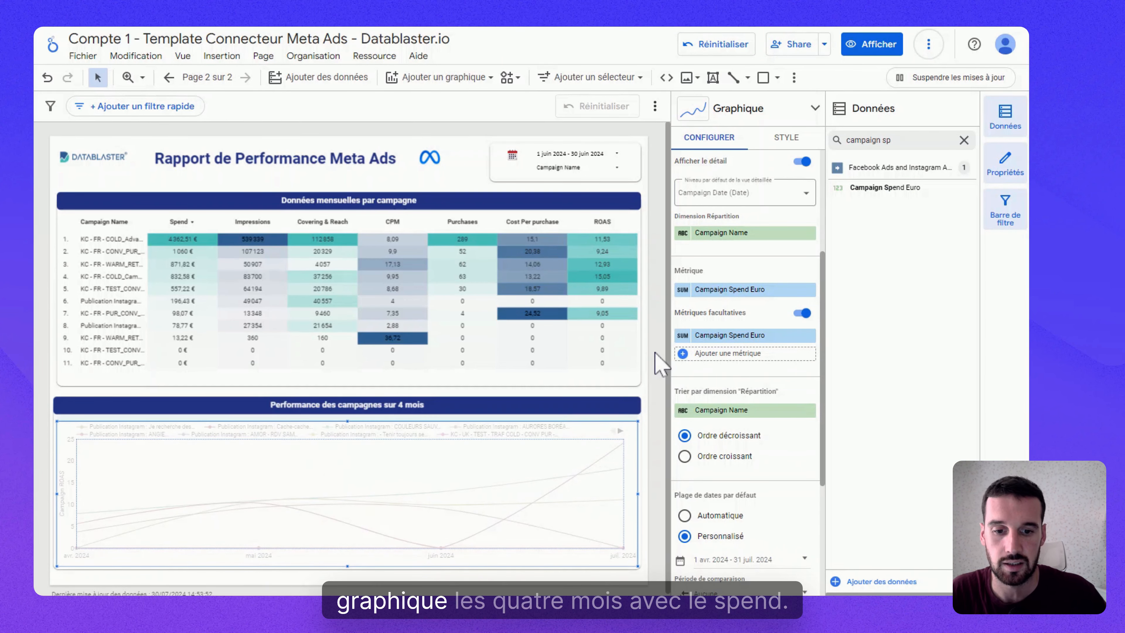
- Return to the first page, clear the field search and open the Spend scorecard's settings to examine its metric
scroll(655, 351, "down", 1)
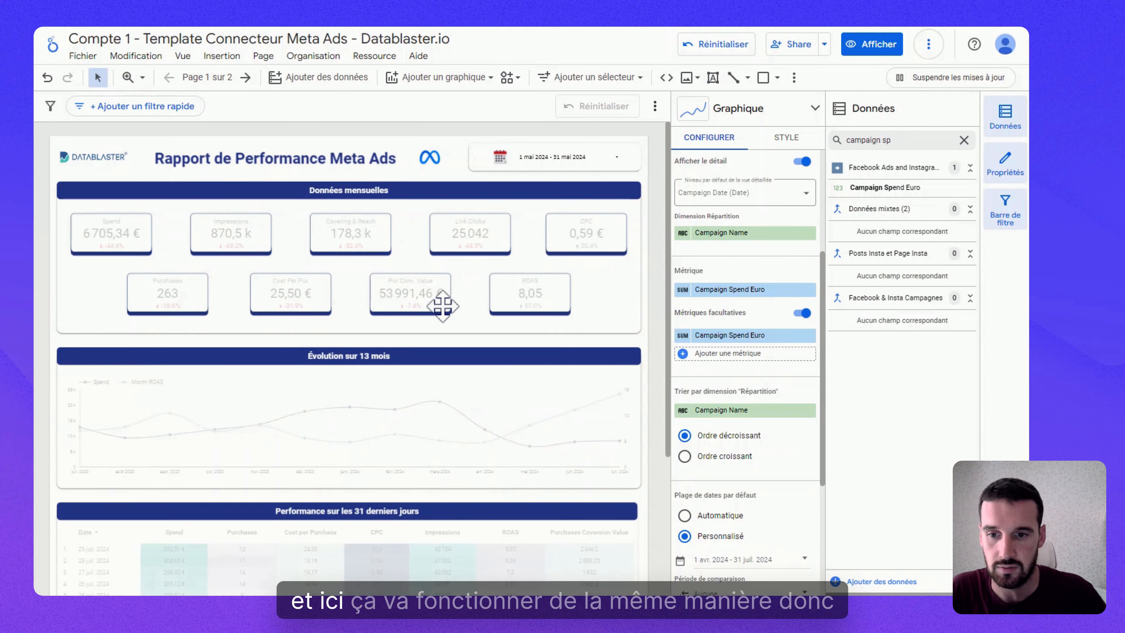
left_click(106, 229)
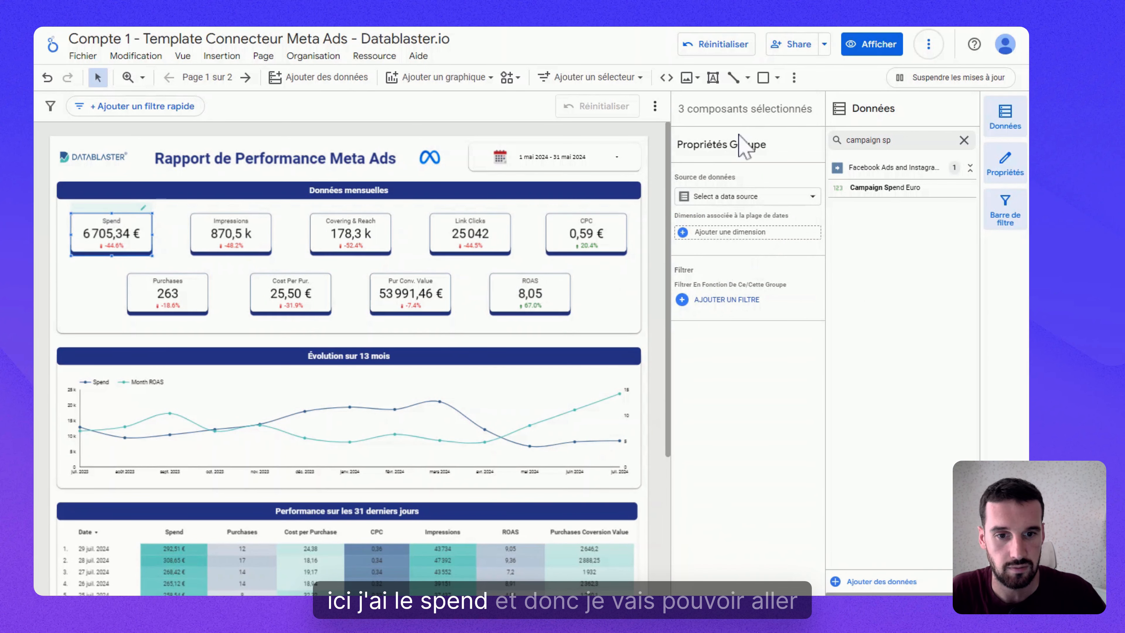
left_click(963, 140)
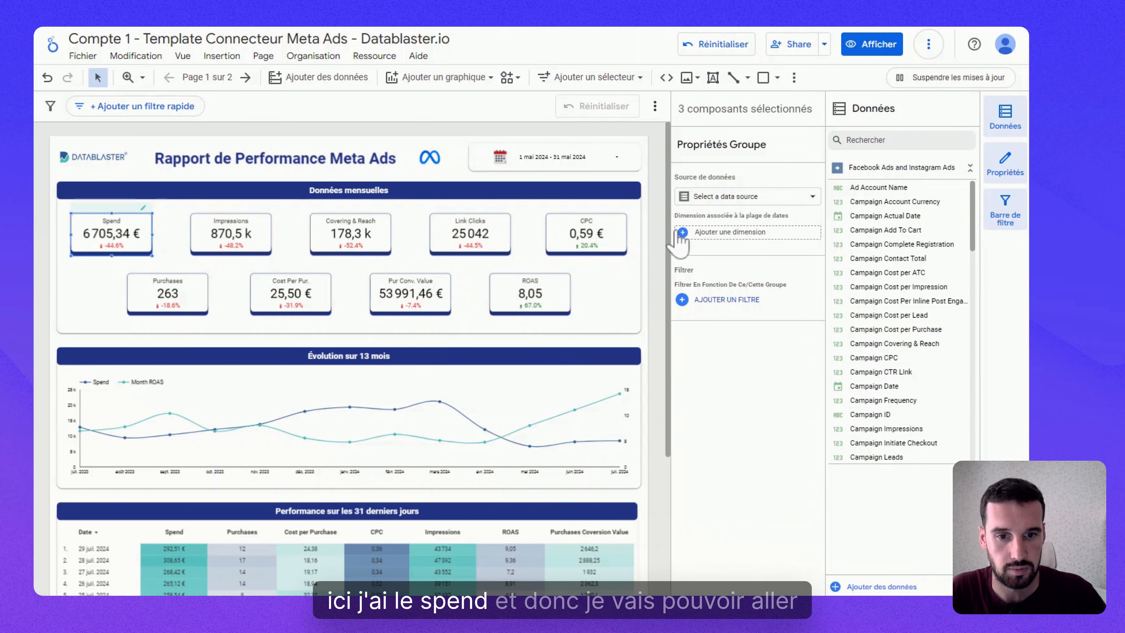
left_click(107, 224)
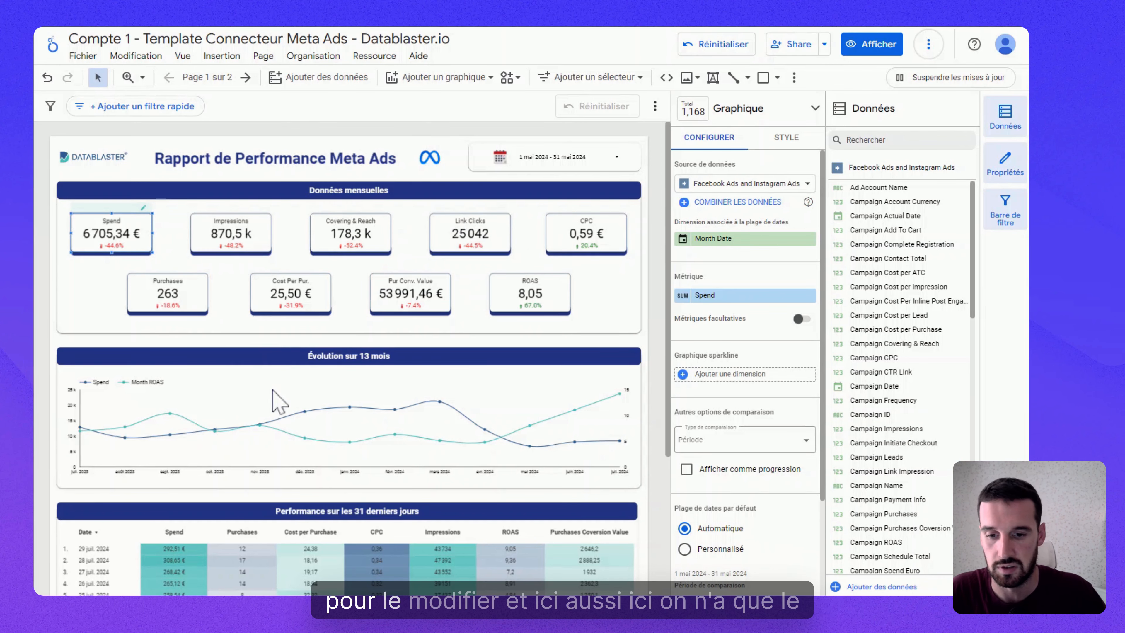
- Preview the report, return to editing and examine the metrics and optional metrics of the 13-month evolution chart
scroll(344, 364, "down", 5)
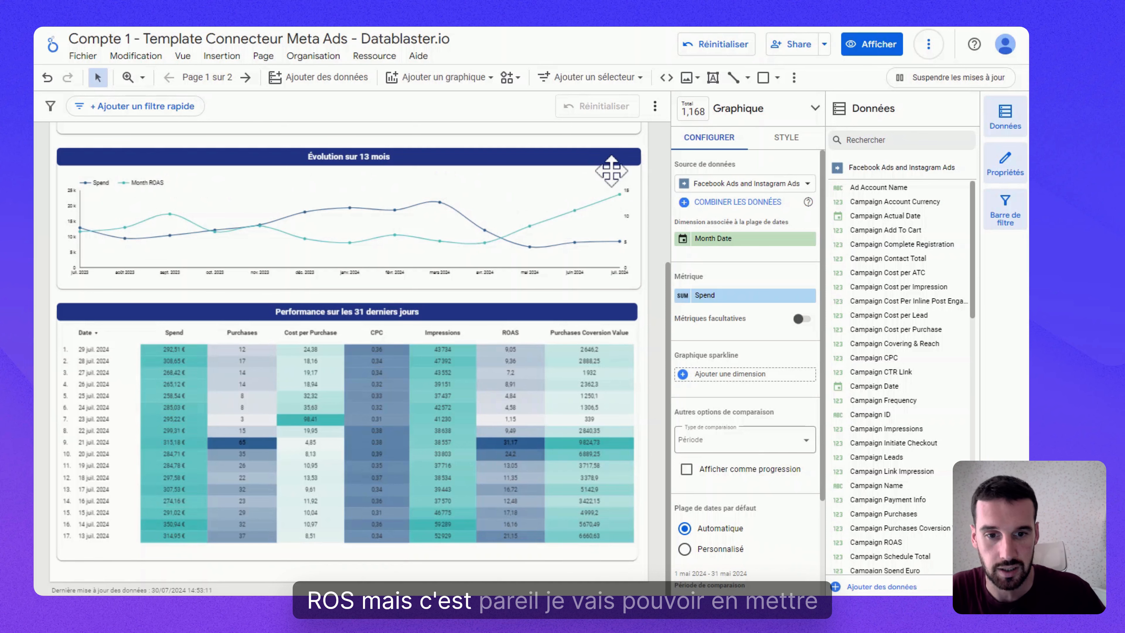
left_click(868, 44)
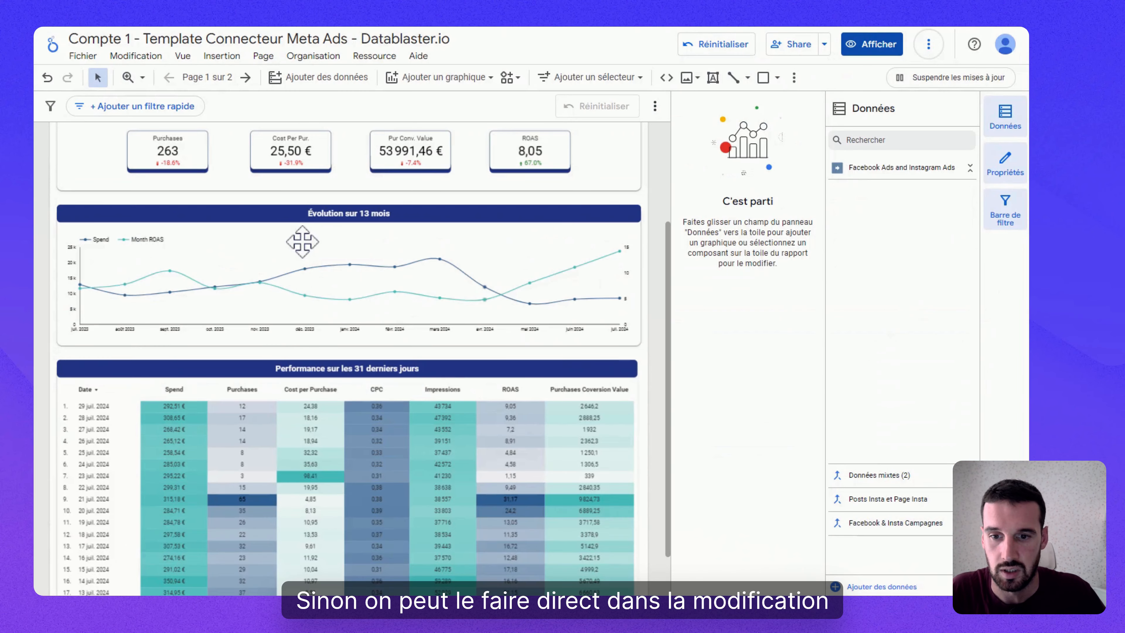
left_click(301, 249)
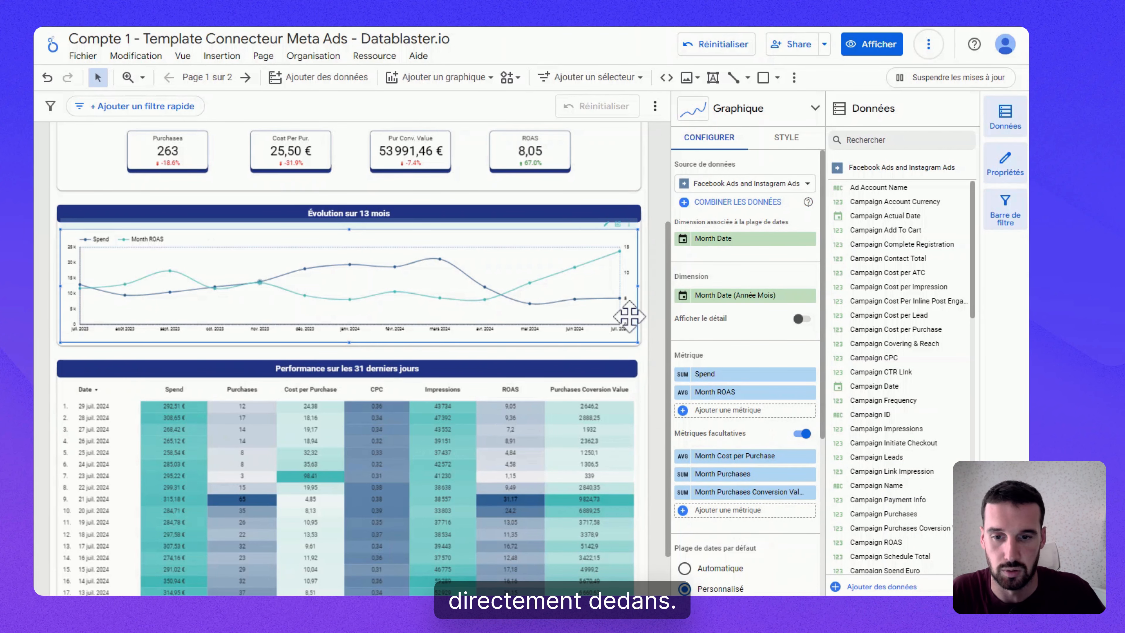
scroll(620, 355, "down", 2)
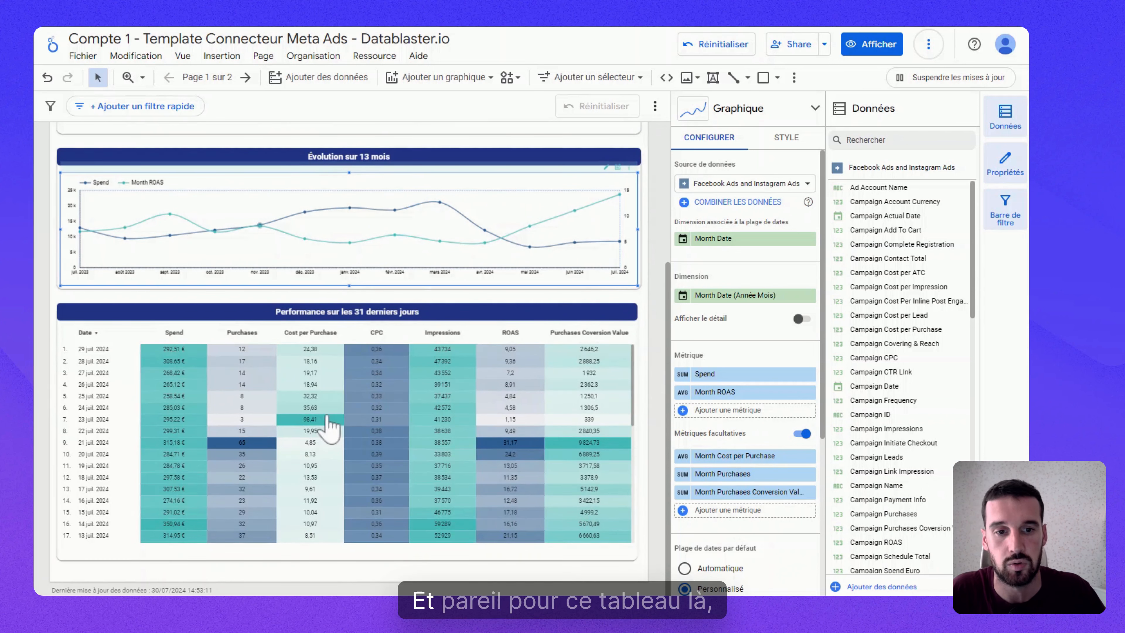
scroll(667, 350, "up", 5)
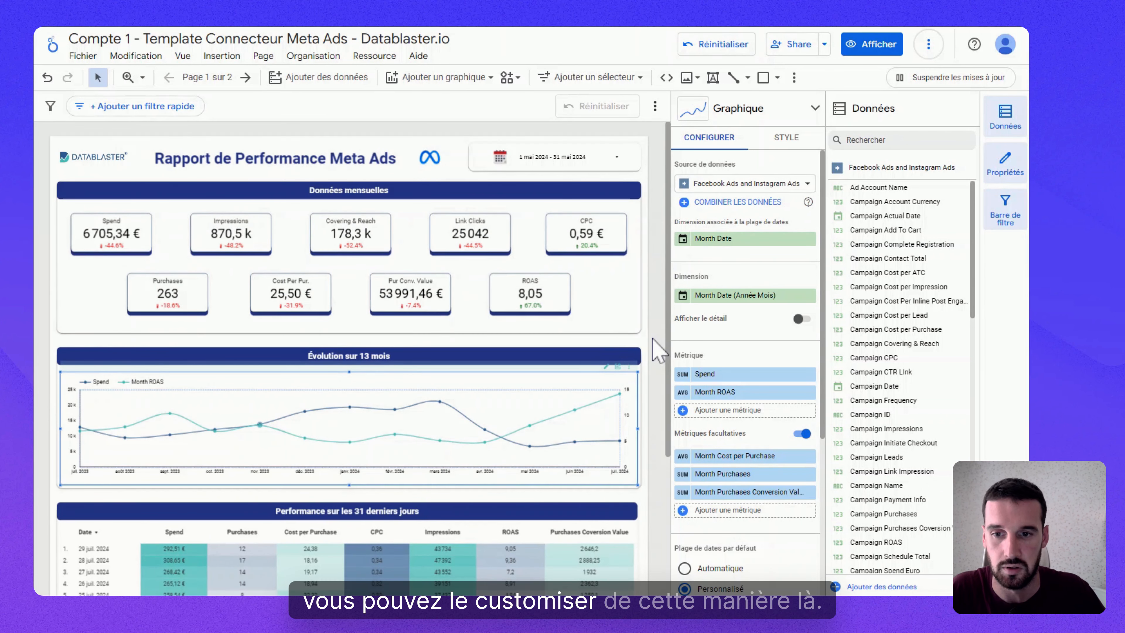